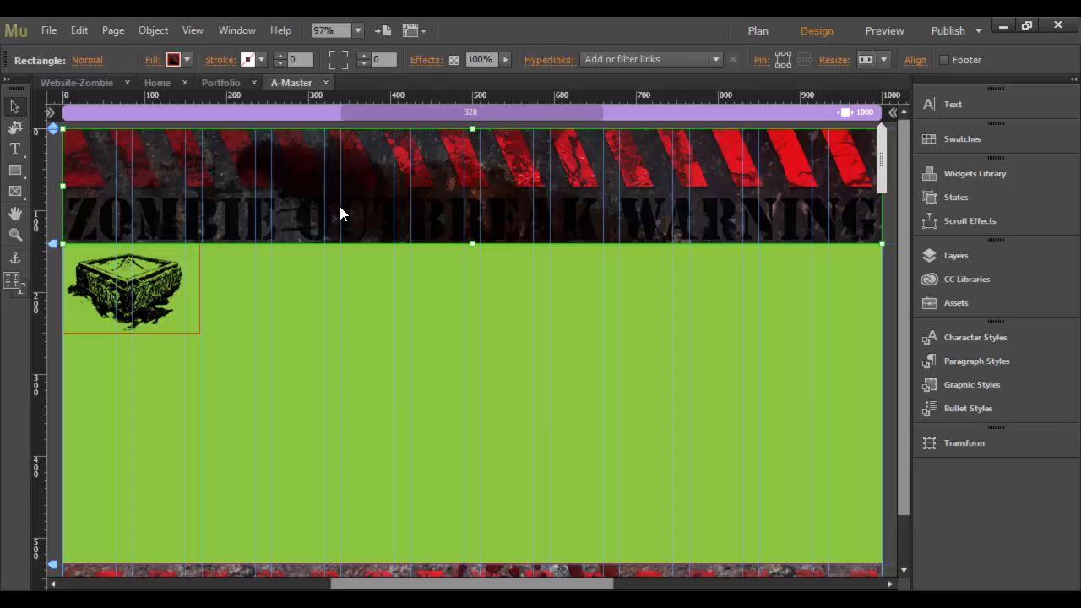
Fill the large green rectangle below the warning banner with yellow FCEE21, at 100% opacity.
{"action": "left_click", "coordinate": [344, 312]}
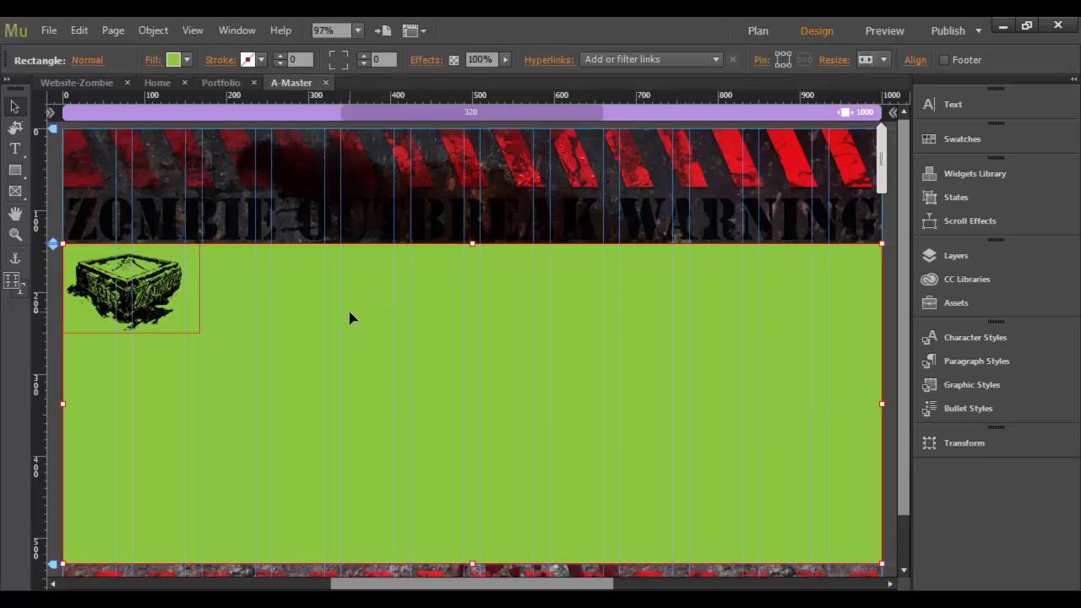
{"action": "left_click", "coordinate": [188, 59]}
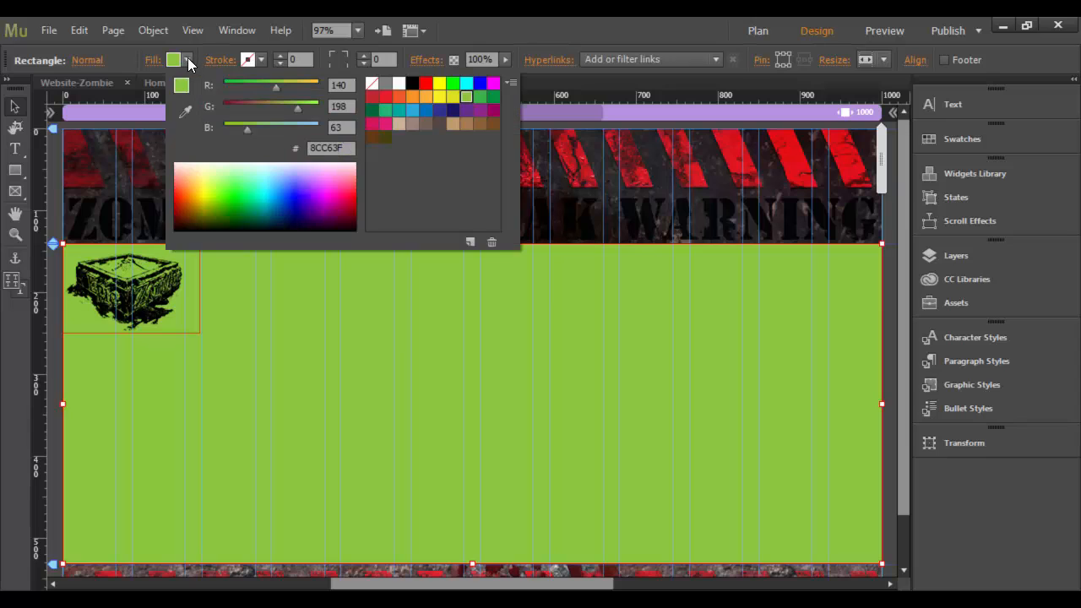
{"action": "left_click", "coordinate": [479, 95]}
{"action": "left_click", "coordinate": [441, 95]}
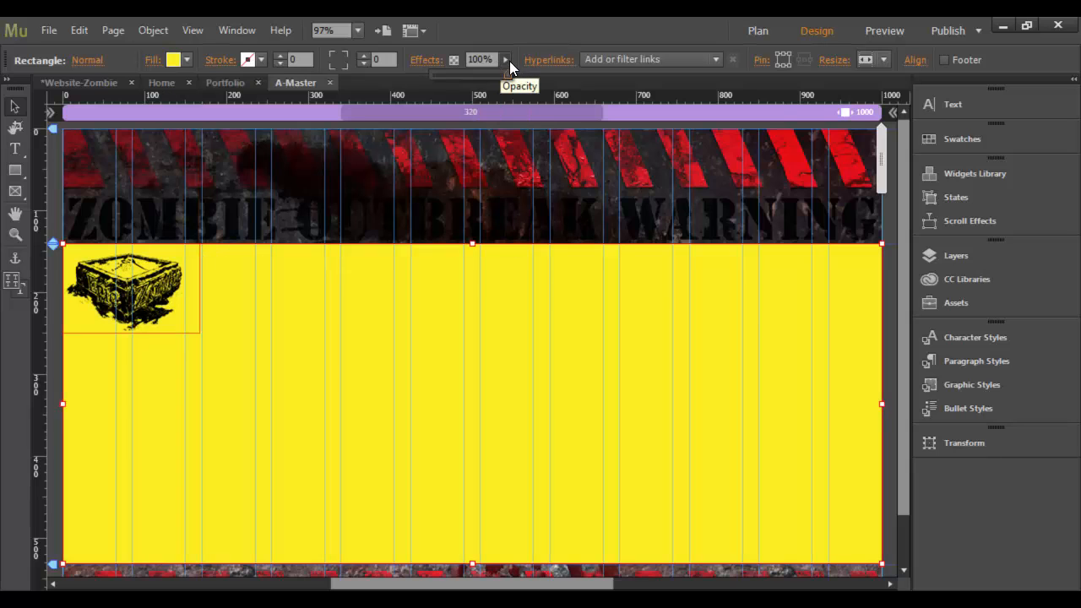
{"action": "mouse_move", "coordinate": [504, 76]}
{"action": "left_mouse_down"}
{"action": "mouse_move", "coordinate": [455, 75]}
{"action": "mouse_move", "coordinate": [524, 76]}
{"action": "left_mouse_up"}
Compare the HSB and RGB sliders for the yellow fill and examine its hex and RGB value fields.
{"action": "left_click", "coordinate": [187, 59]}
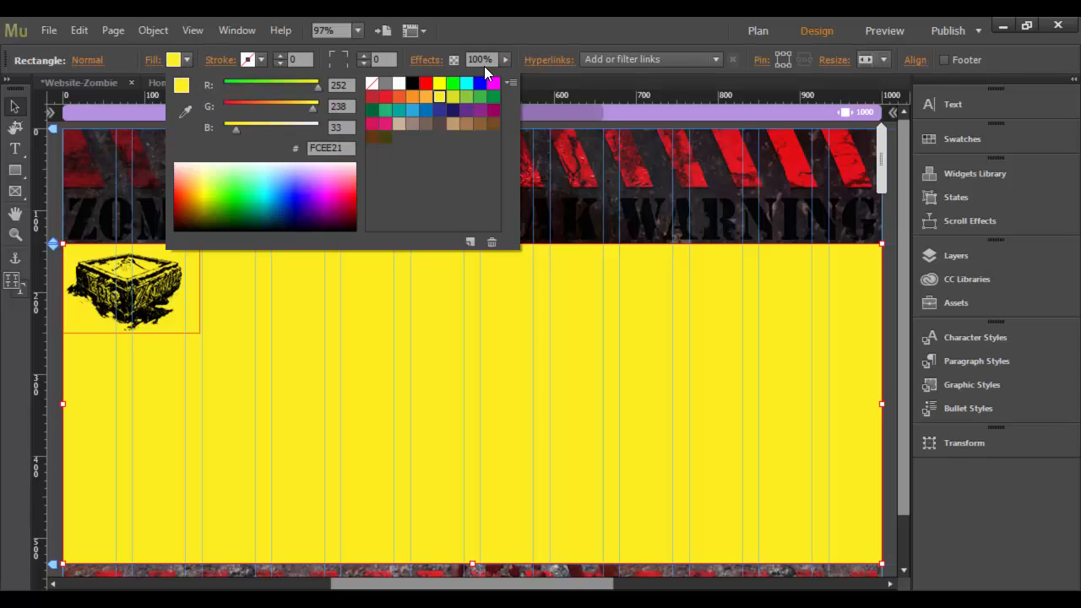
{"action": "left_click", "coordinate": [512, 83]}
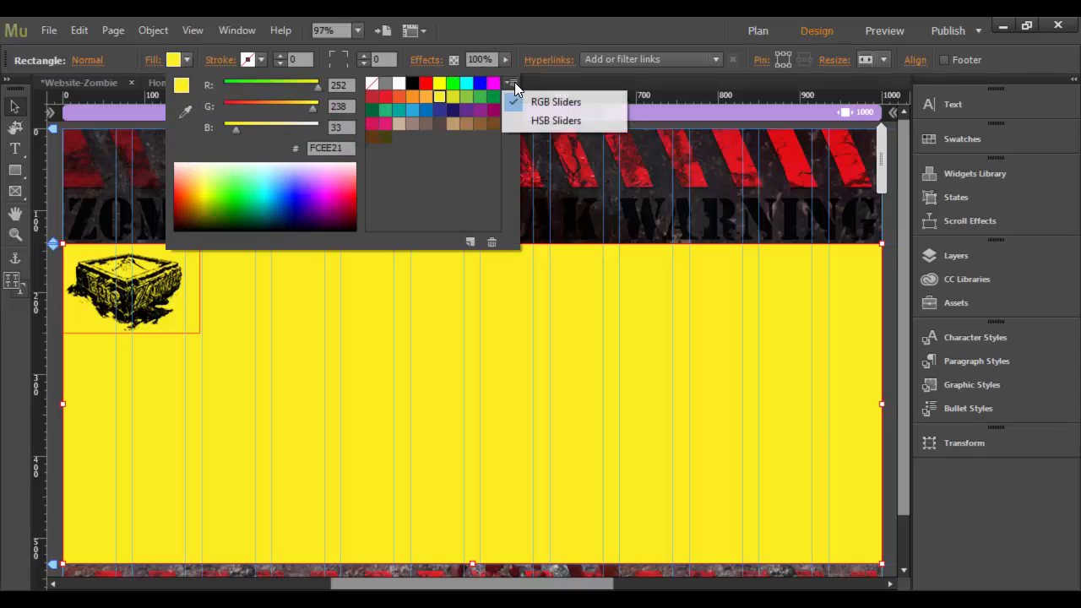
{"action": "left_click", "coordinate": [536, 121]}
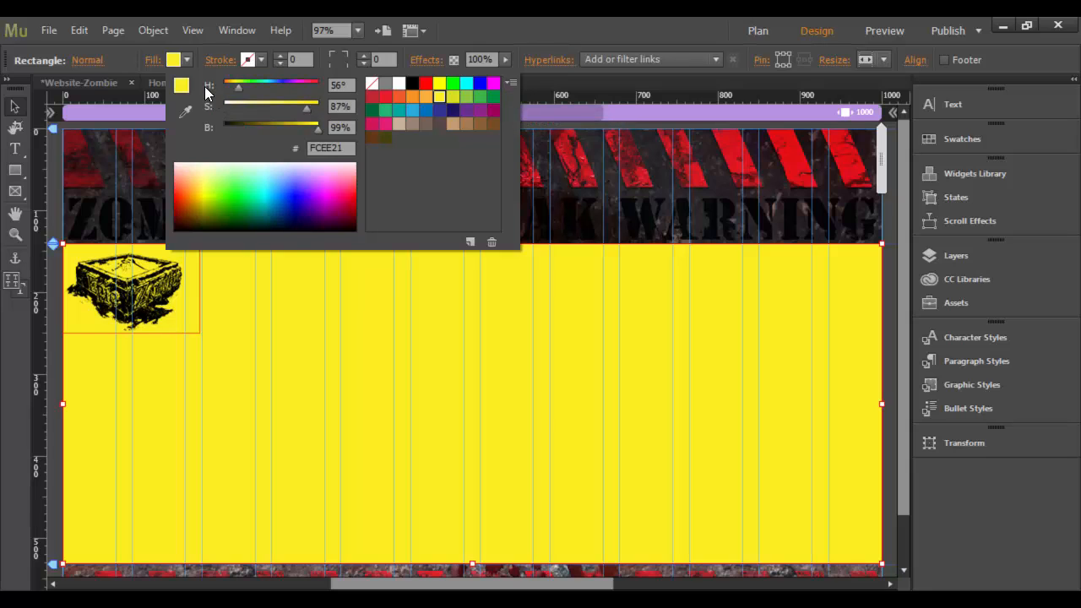
{"action": "left_click", "coordinate": [512, 83]}
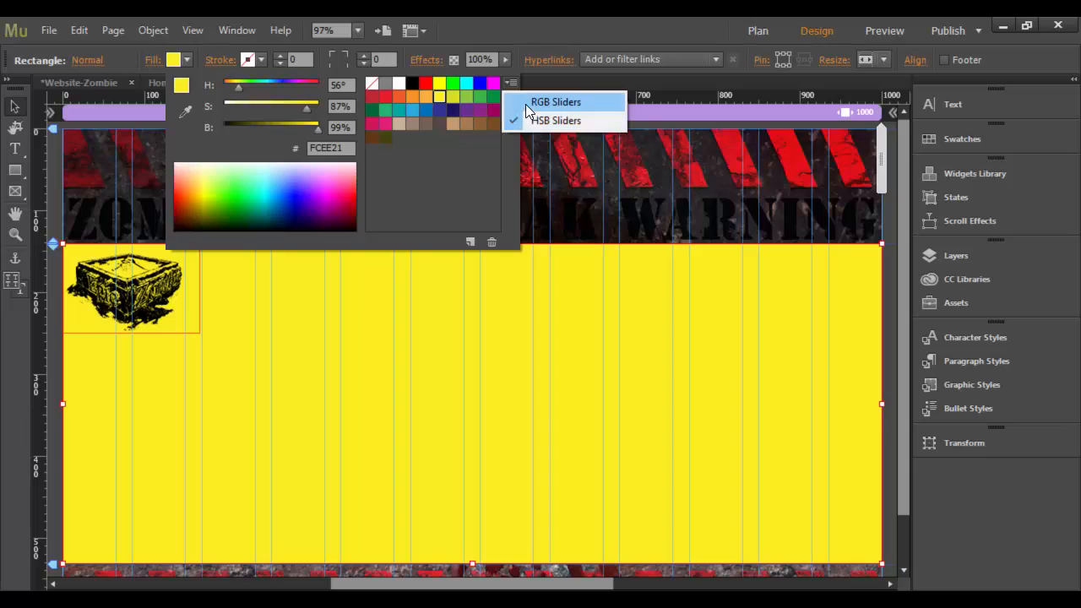
{"action": "left_click", "coordinate": [527, 102]}
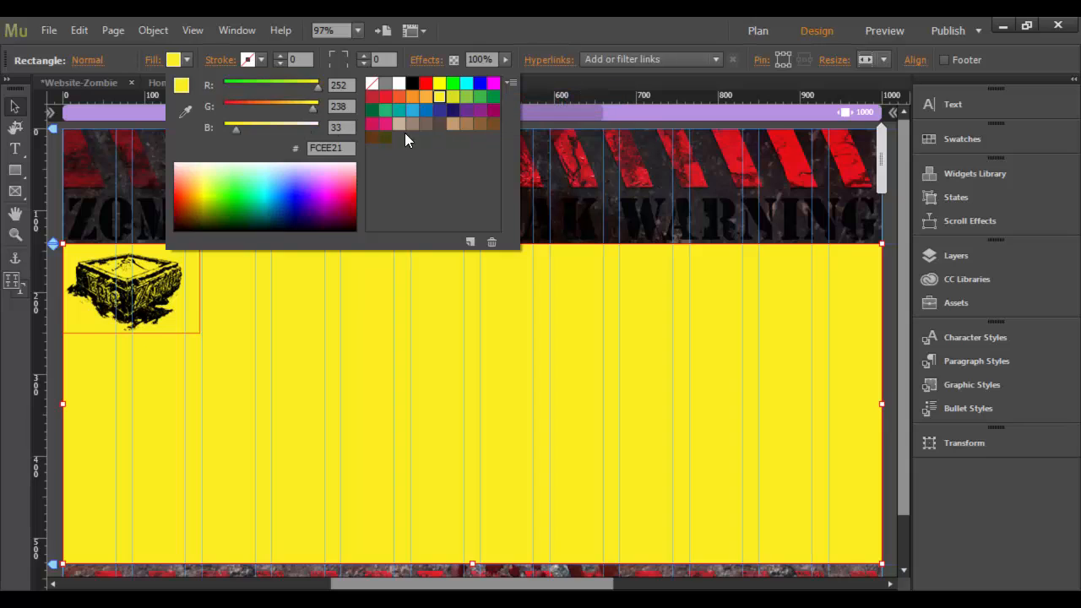
{"action": "double_click", "coordinate": [331, 148]}
{"action": "left_click", "coordinate": [351, 85]}
{"action": "left_click", "coordinate": [351, 106]}
{"action": "left_click", "coordinate": [348, 127]}
Change the yellow rectangle's fill type to a gradient with vertical direction.
{"action": "left_click", "coordinate": [154, 64]}
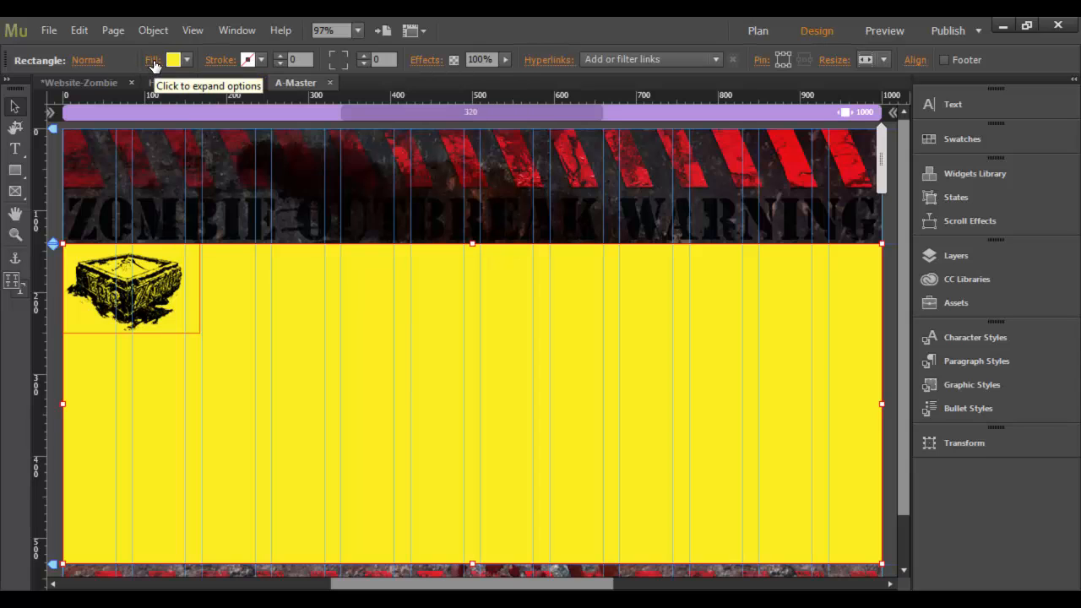
{"action": "left_click", "coordinate": [154, 64]}
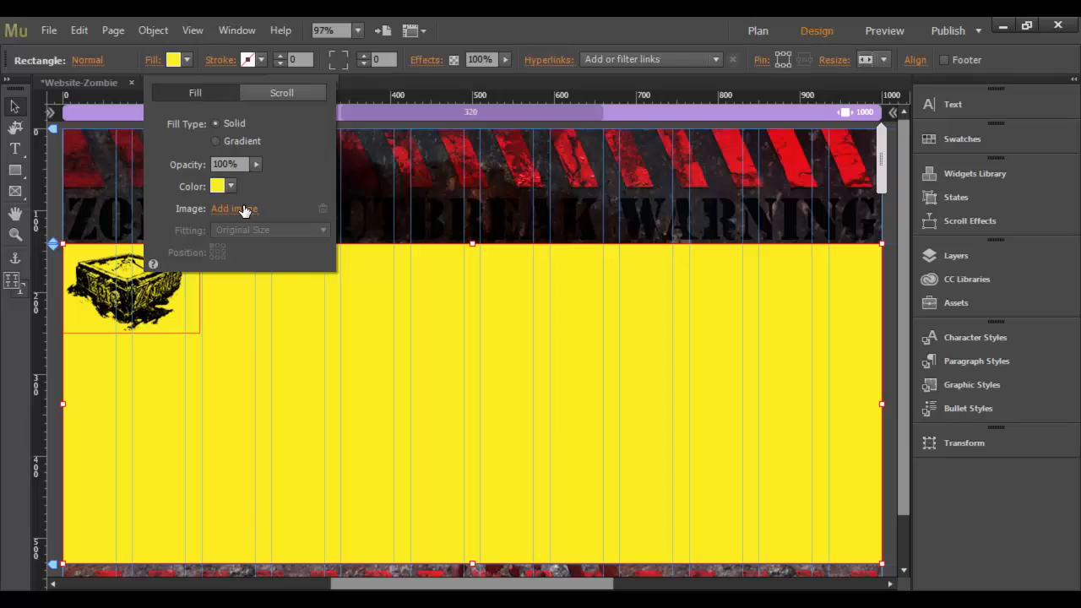
{"action": "left_click", "coordinate": [216, 141]}
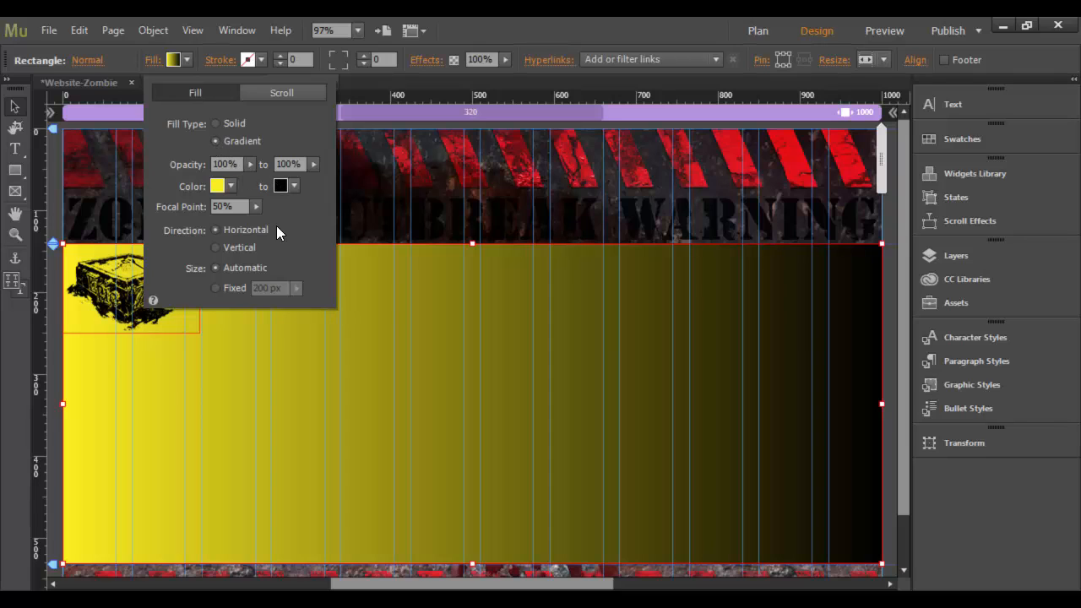
{"action": "left_click", "coordinate": [216, 247]}
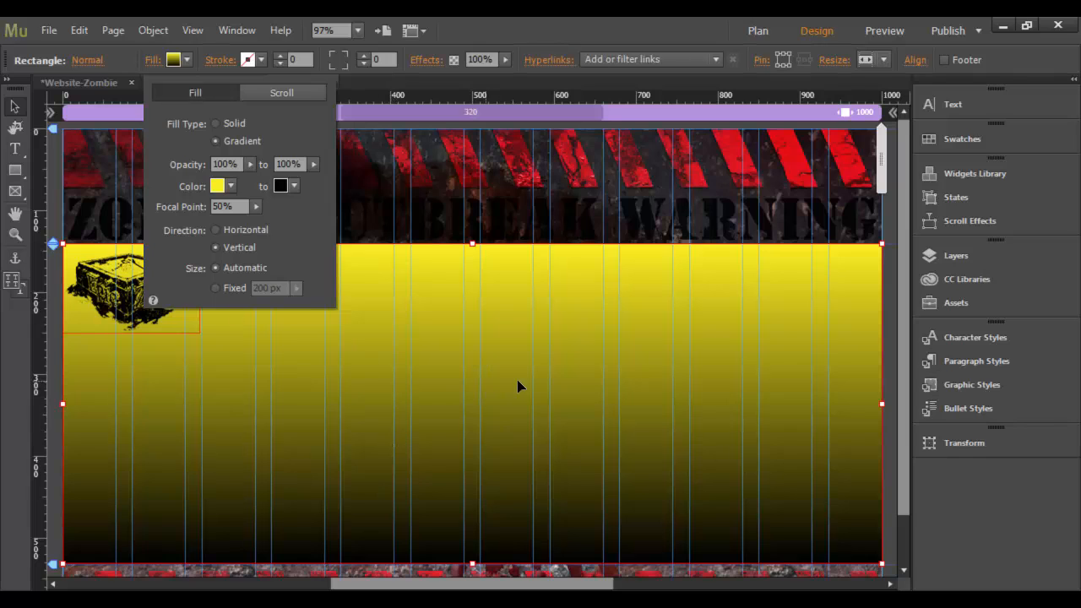
Set the gradient's second colour to yellow FCEE21.
{"action": "left_click", "coordinate": [231, 186]}
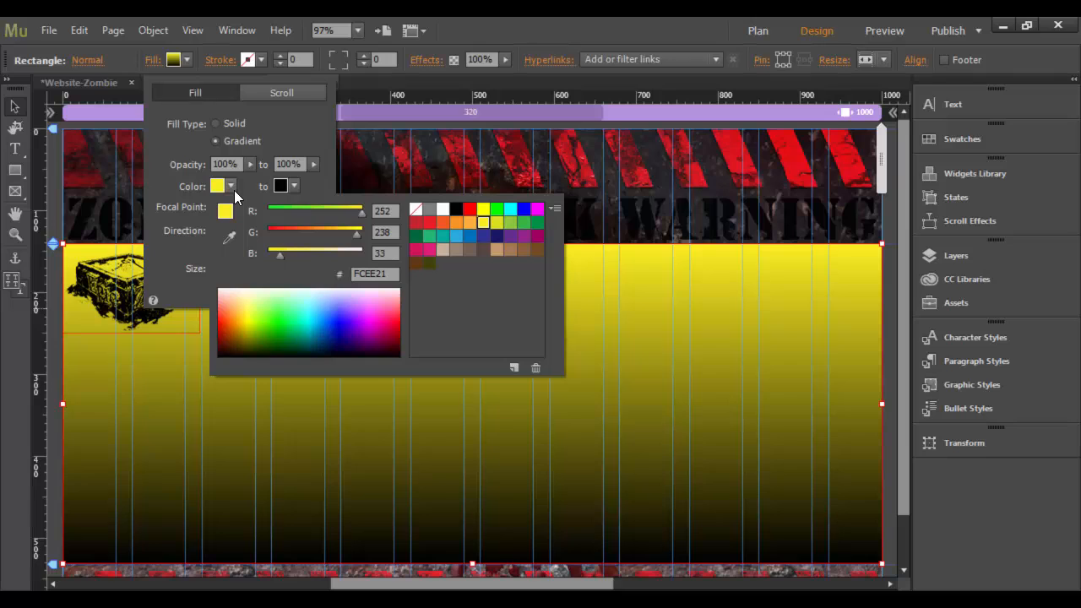
{"action": "left_click", "coordinate": [233, 188]}
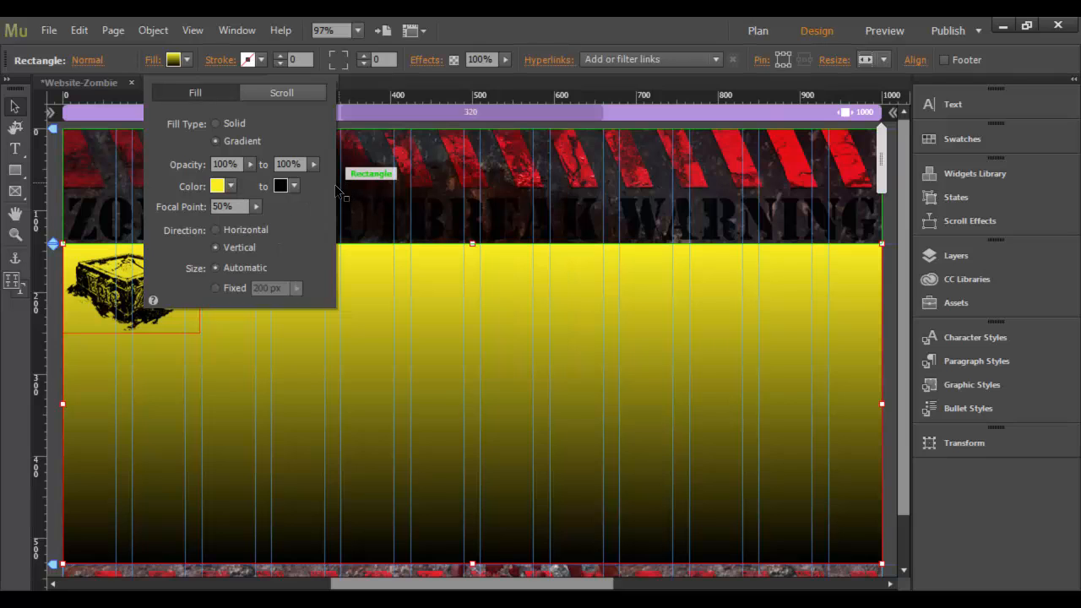
{"action": "left_click", "coordinate": [295, 187]}
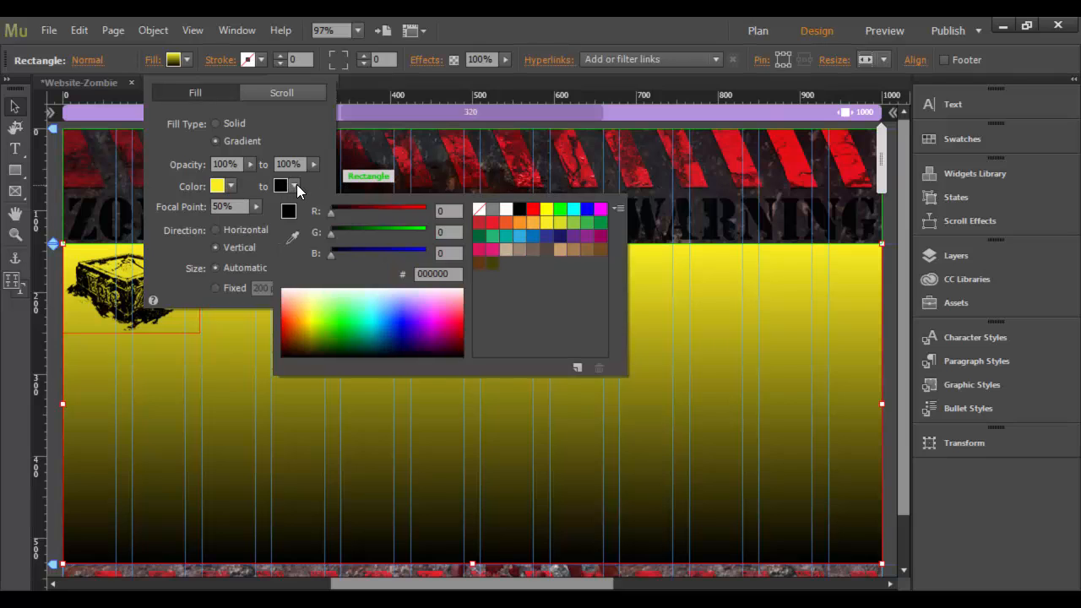
{"action": "left_click", "coordinate": [549, 222]}
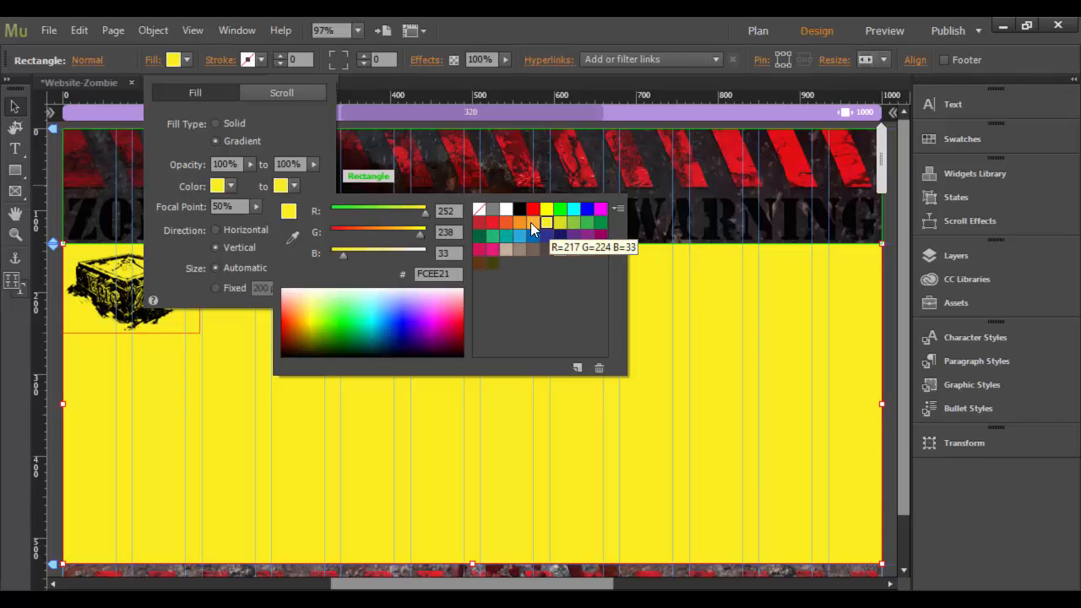
Set the gradient's first colour to a bright green with R 61, G 255, B 18.
{"action": "left_click", "coordinate": [232, 187]}
{"action": "left_click", "coordinate": [231, 187]}
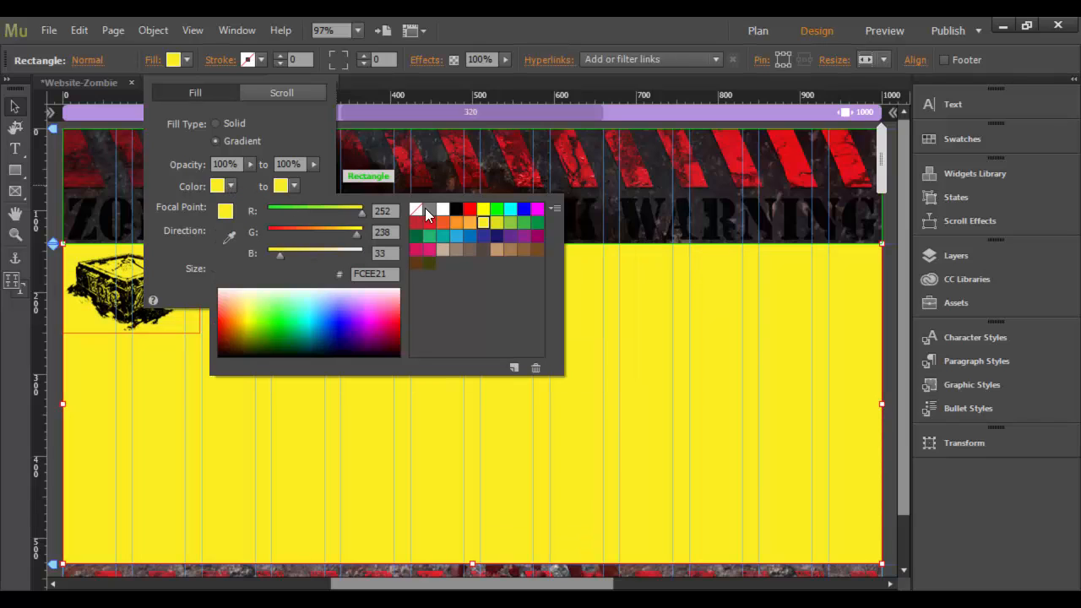
{"action": "left_click", "coordinate": [455, 208]}
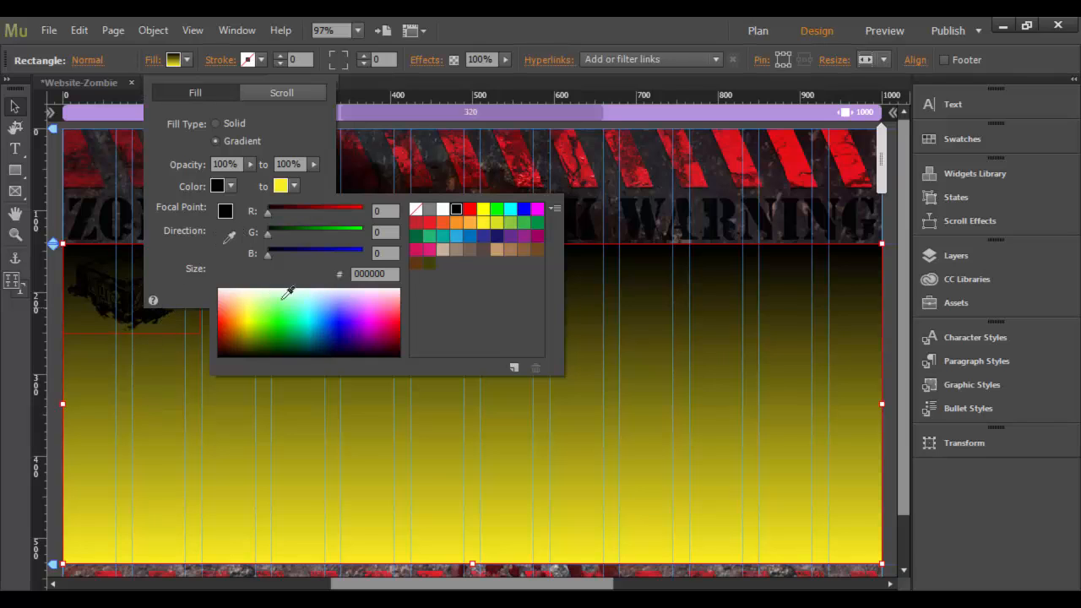
{"action": "left_click_drag", "start_coordinate": [286, 318], "coordinate": [279, 314]}
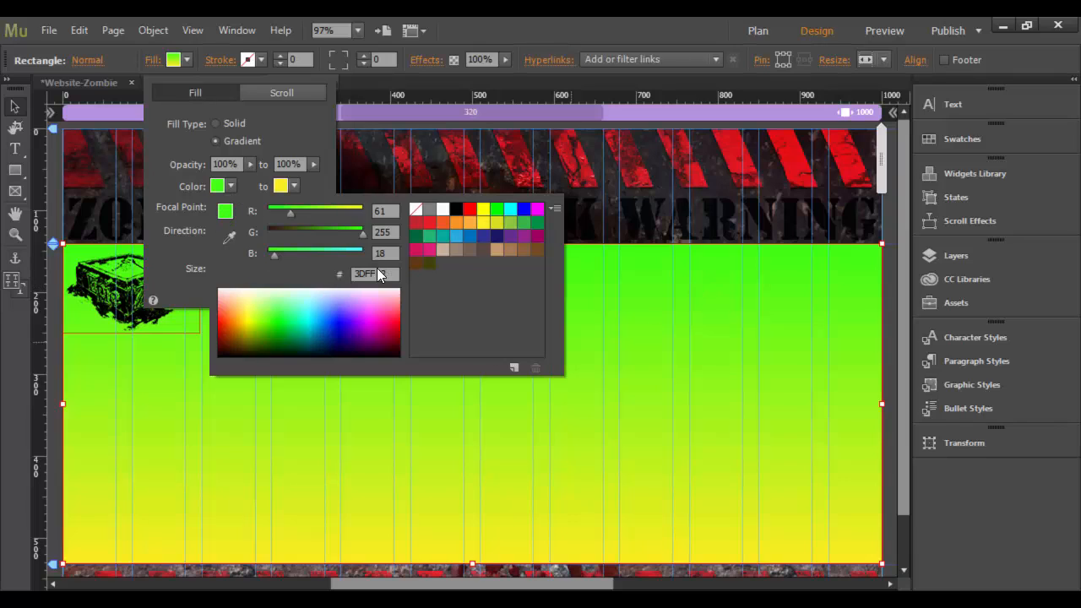
{"action": "left_click", "coordinate": [564, 76]}
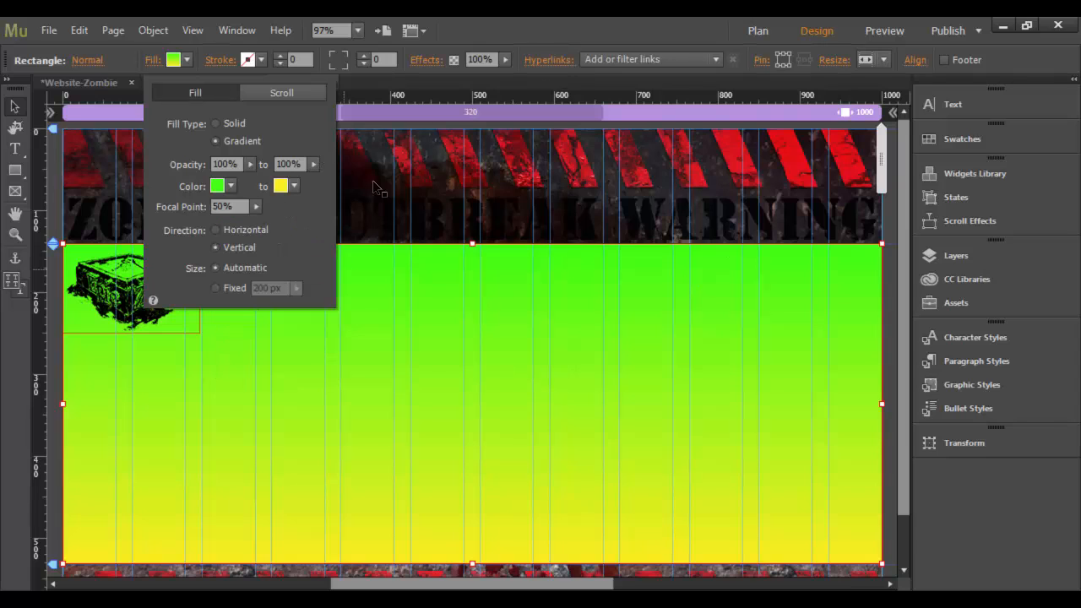
{"action": "left_click", "coordinate": [363, 82]}
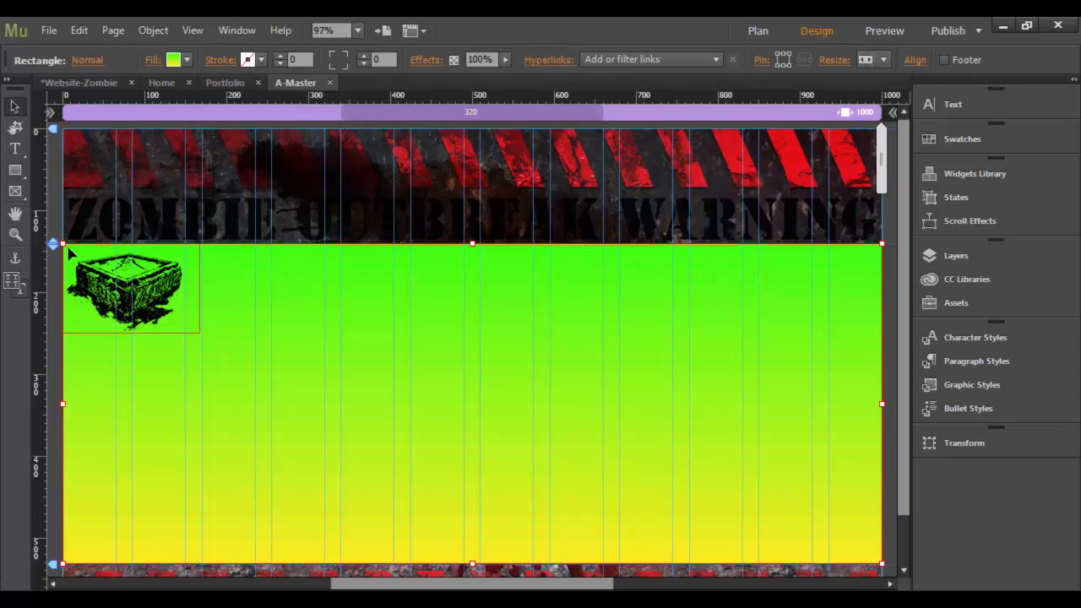
Draw a rectangle about 170 px wide that covers the logo just below the banner.
{"action": "left_click", "coordinate": [12, 172]}
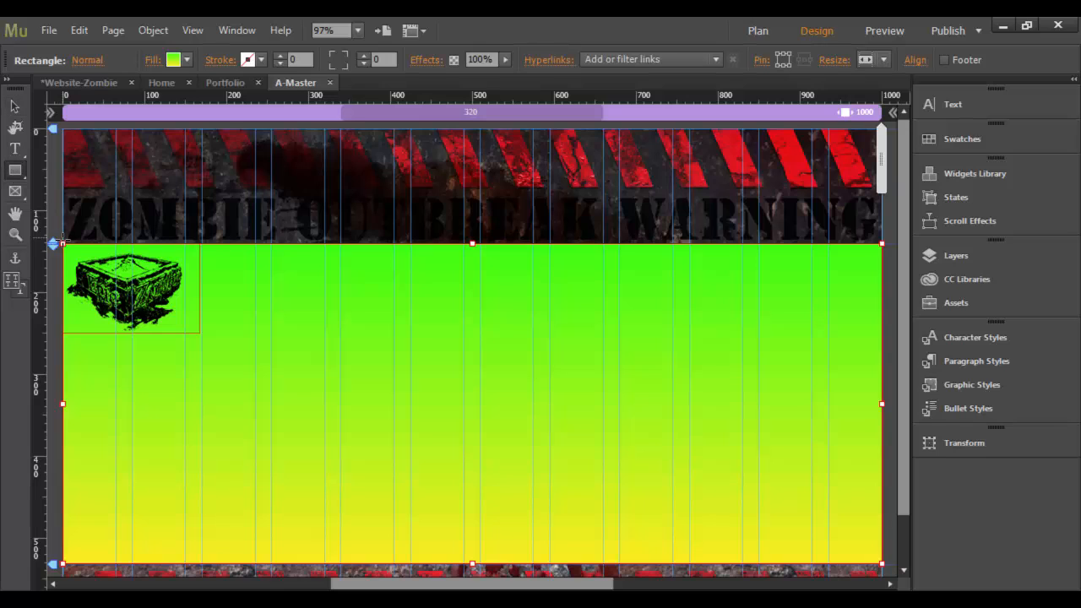
{"action": "left_click_drag", "start_coordinate": [63, 244], "coordinate": [202, 333]}
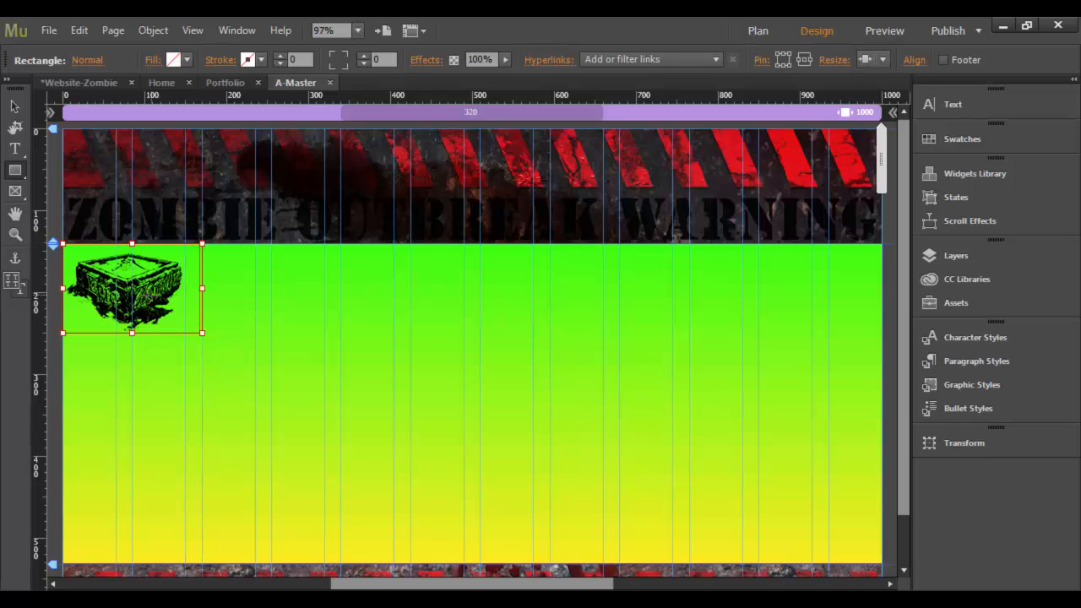
{"action": "left_click", "coordinate": [19, 175]}
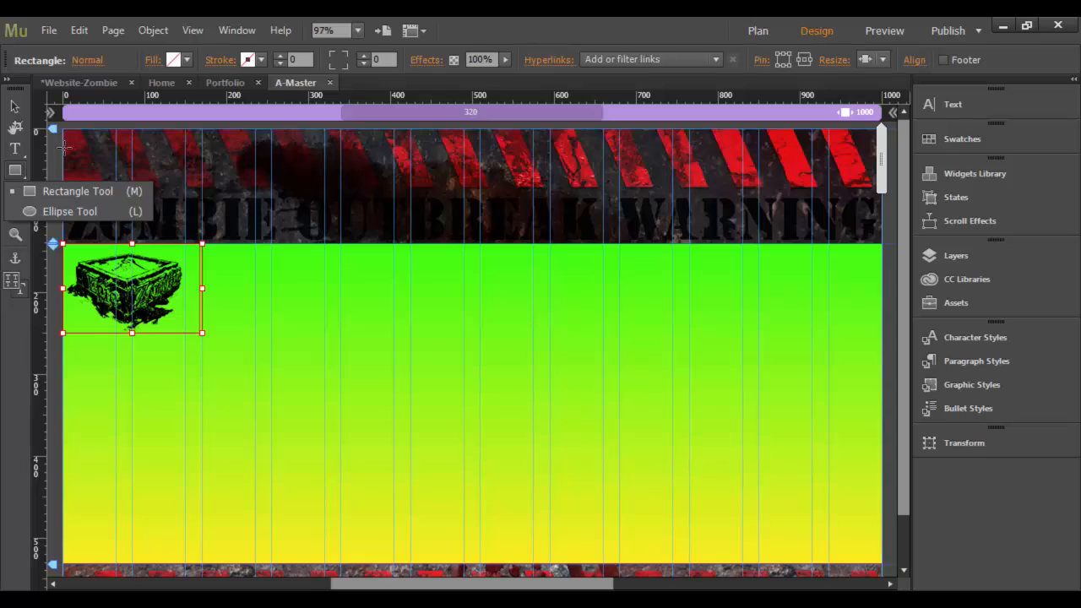
Fill the small rectangle over the logo with solid red ED1C24.
{"action": "left_click", "coordinate": [153, 60]}
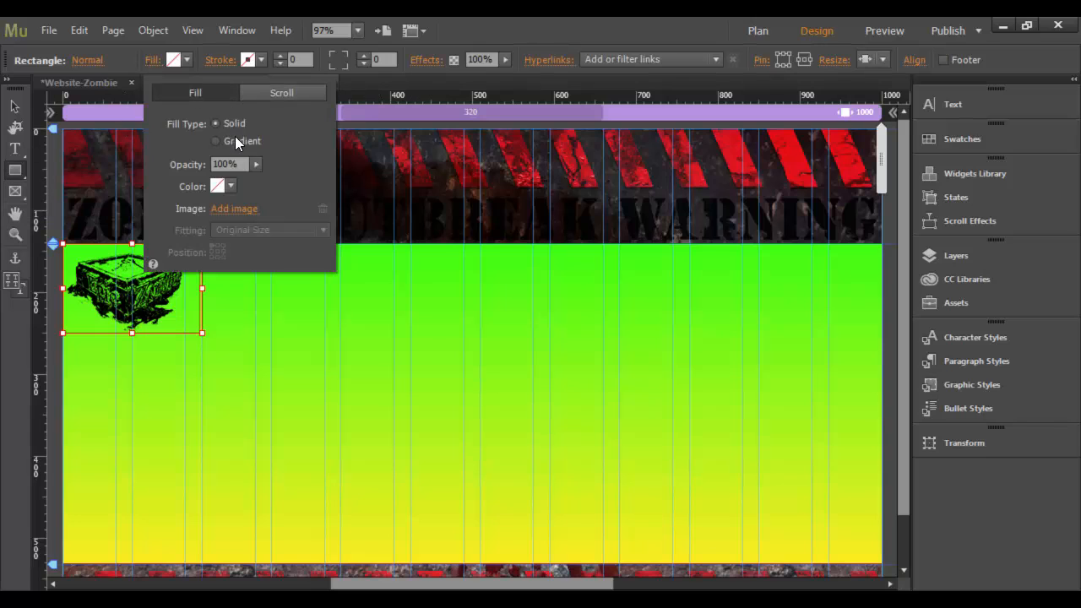
{"action": "left_click", "coordinate": [182, 61]}
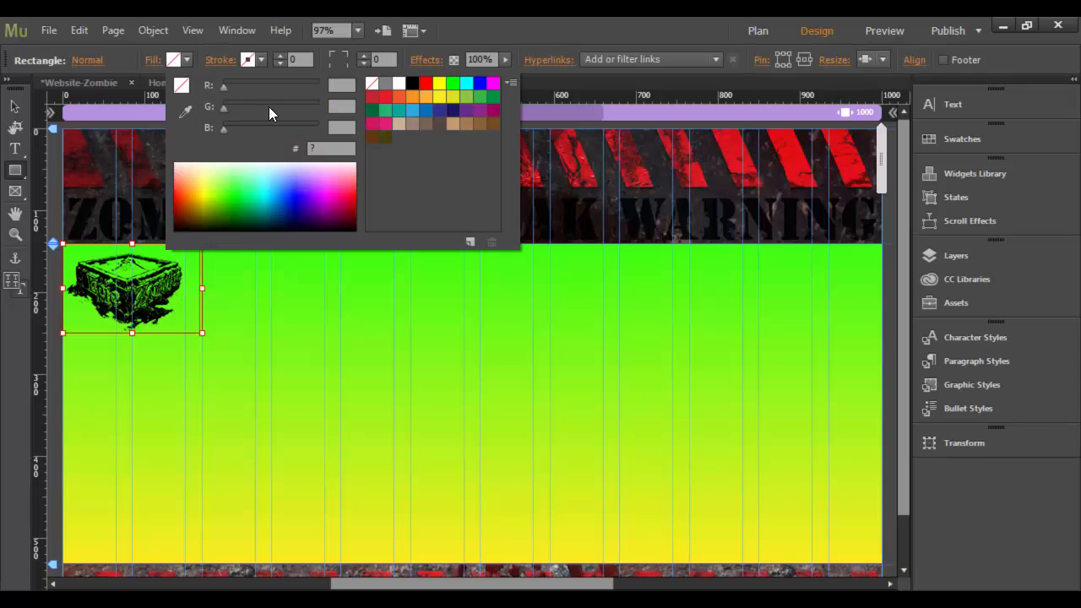
{"action": "left_click", "coordinate": [385, 96]}
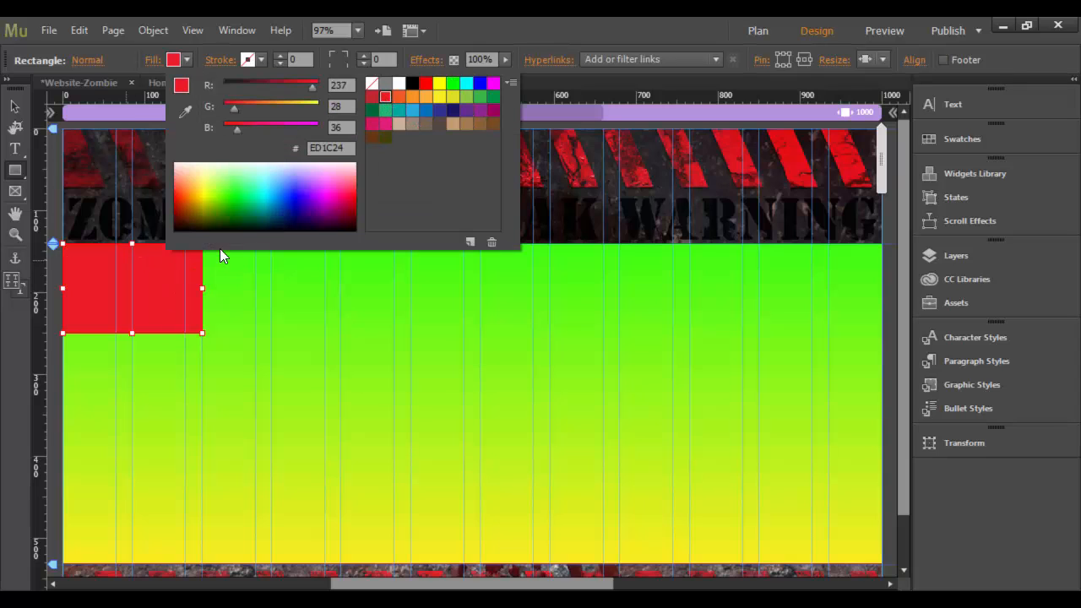
{"action": "left_click", "coordinate": [582, 81]}
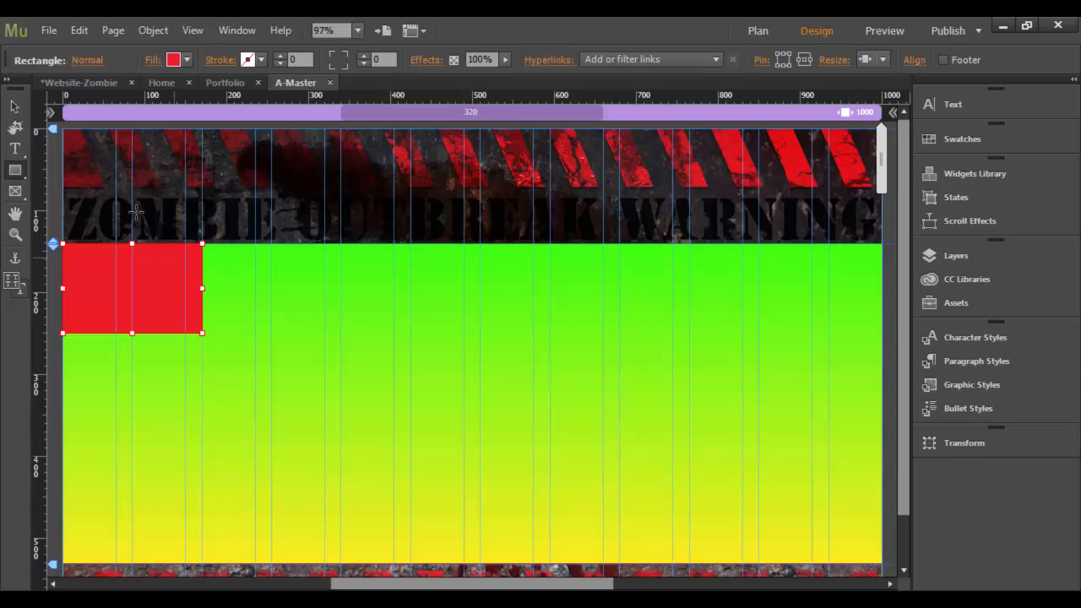
Rearrange the stacking order so the red rectangle sits behind the logo.
{"action": "left_click", "coordinate": [15, 107]}
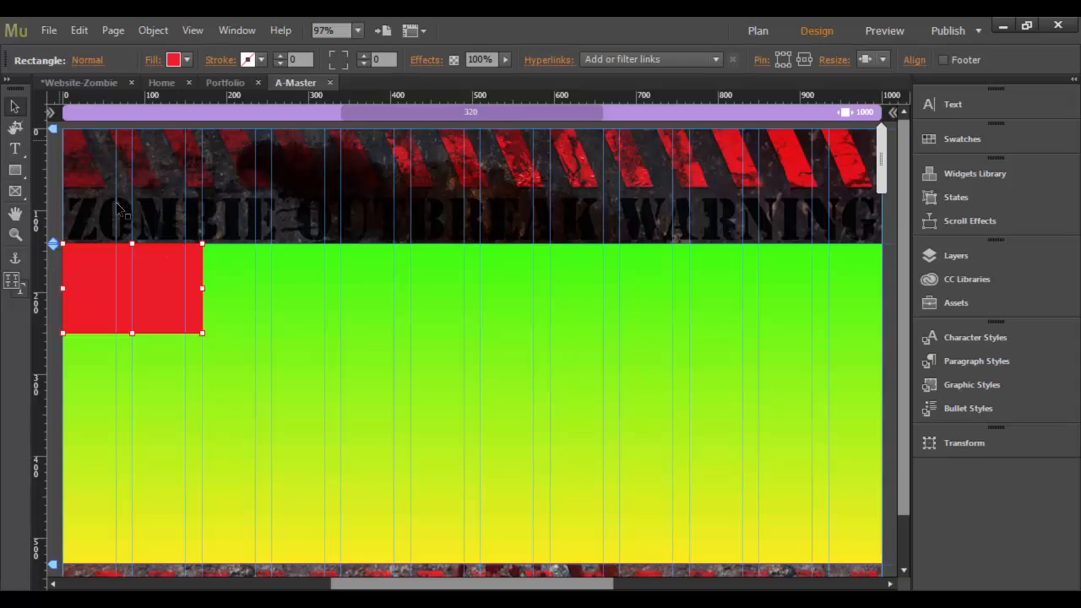
{"action": "right_click", "coordinate": [167, 294]}
{"action": "mouse_move", "coordinate": [198, 374]}
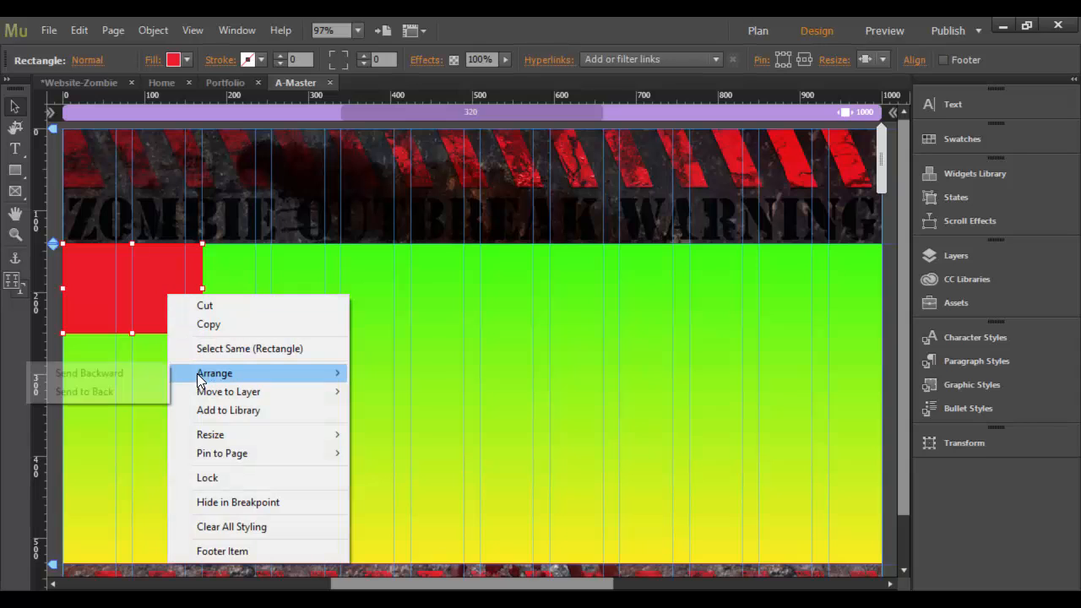
{"action": "left_click", "coordinate": [120, 391]}
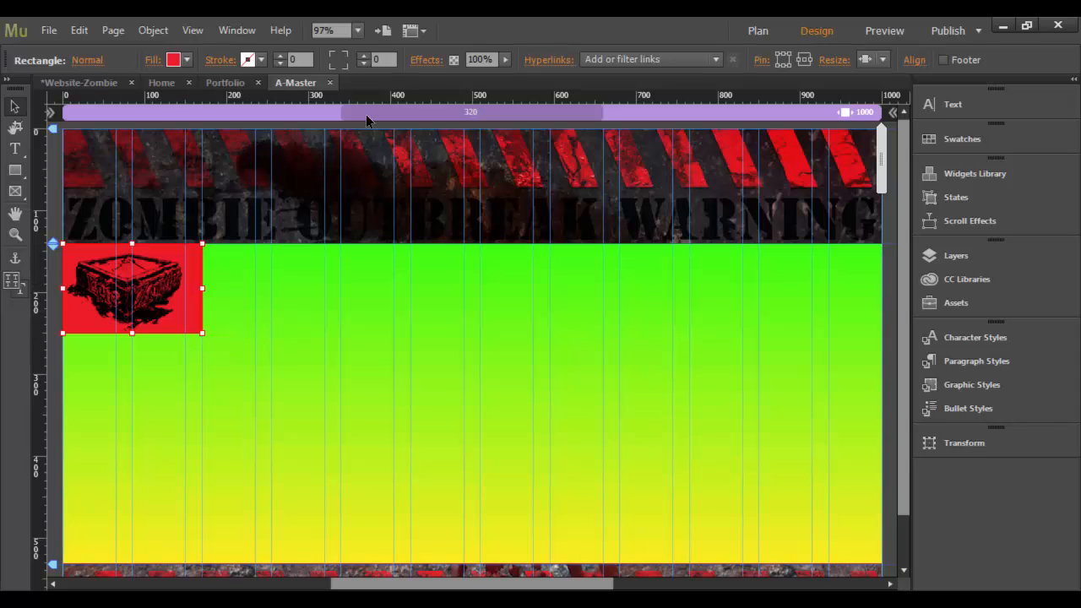
Reduce the red rectangle's opacity to 58% and add a shadow to it with a distance of 15.
{"action": "left_click", "coordinate": [506, 58]}
{"action": "left_click_drag", "start_coordinate": [504, 76], "coordinate": [472, 75]}
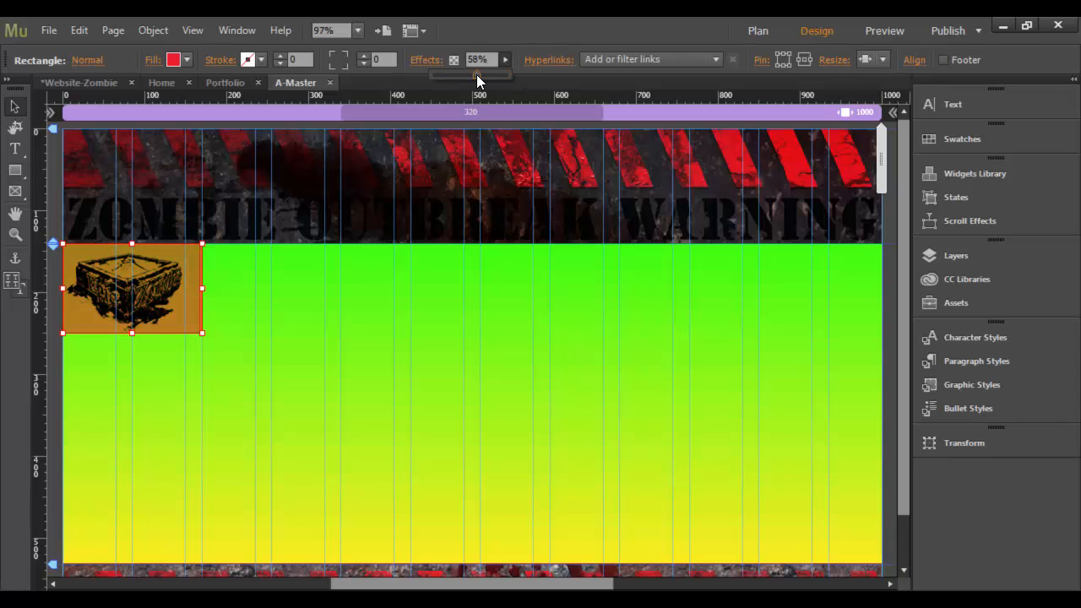
{"action": "left_click", "coordinate": [427, 64]}
{"action": "left_click", "coordinate": [428, 66]}
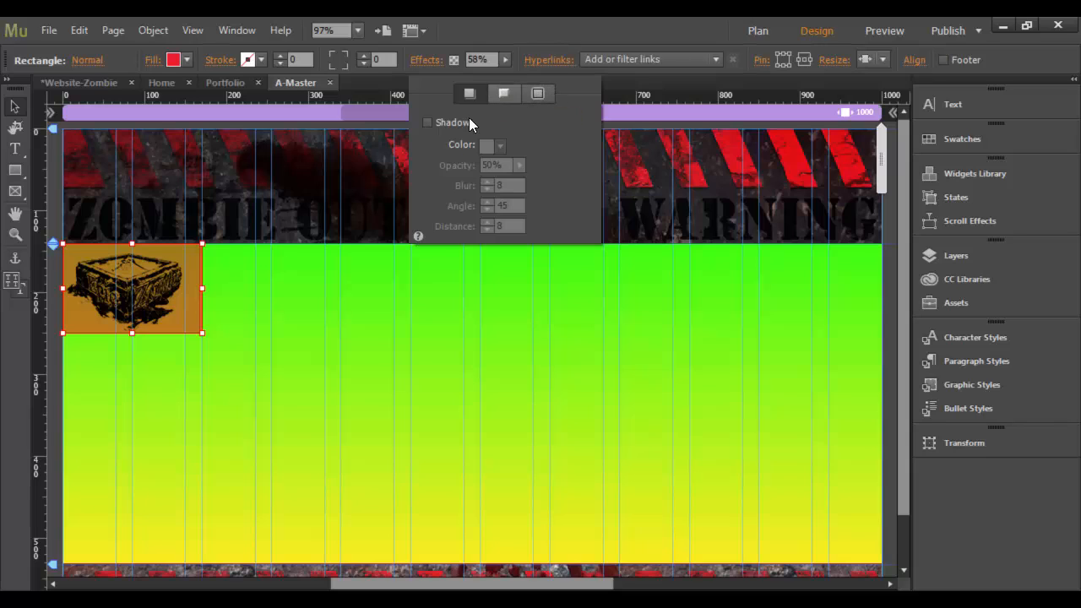
{"action": "left_click", "coordinate": [428, 122]}
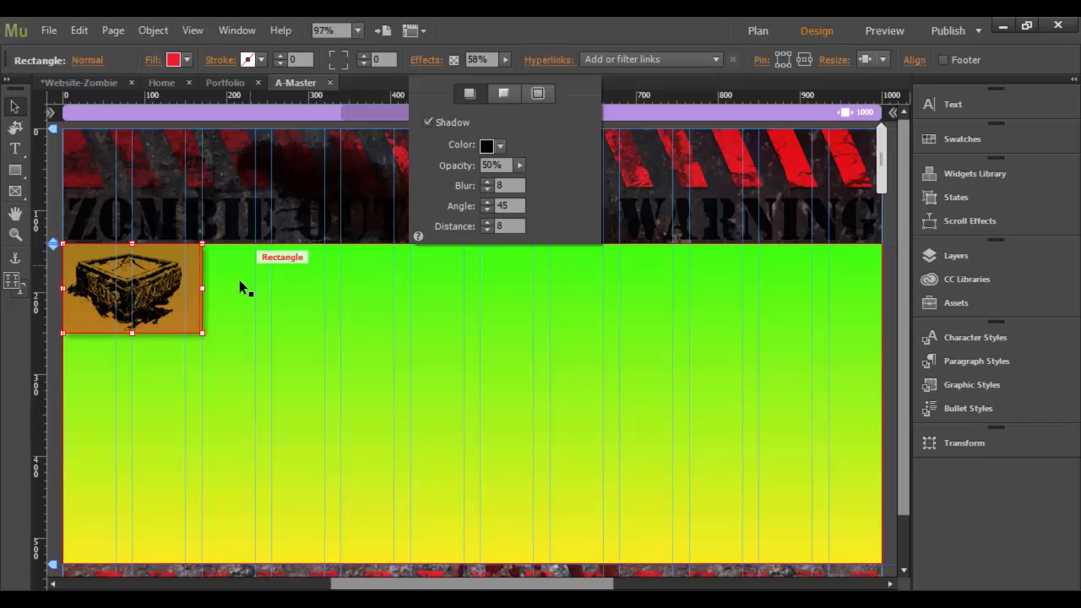
{"action": "left_click", "coordinate": [486, 223]}
{"action": "left_click_drag", "start_coordinate": [487, 224], "coordinate": [486, 230]}
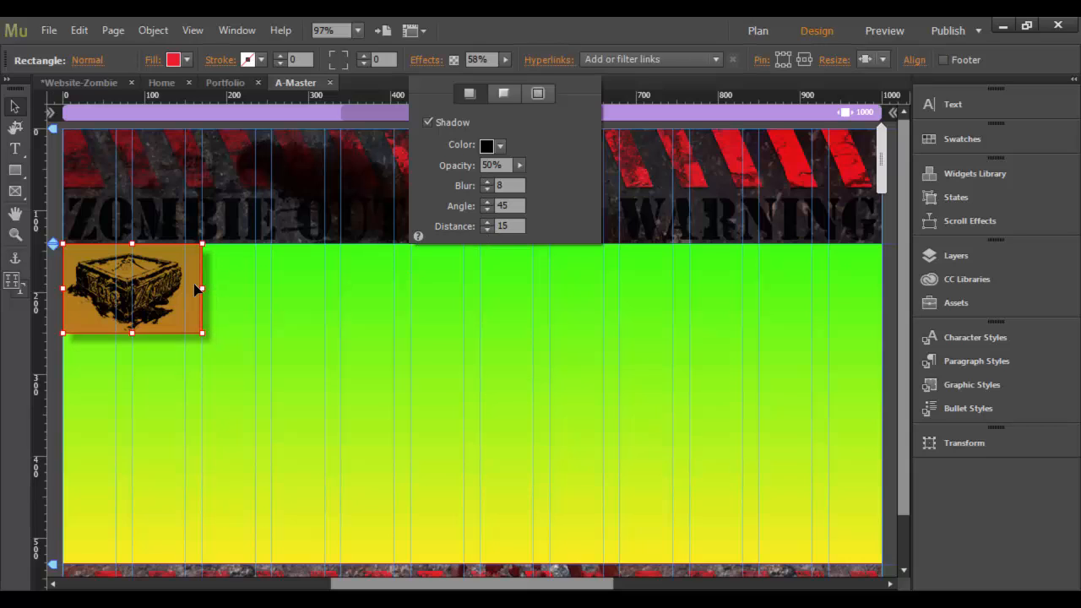
Add a bevel to the red rectangle behind the logo and remove its shadow.
{"action": "left_click", "coordinate": [513, 94]}
{"action": "left_click", "coordinate": [431, 122]}
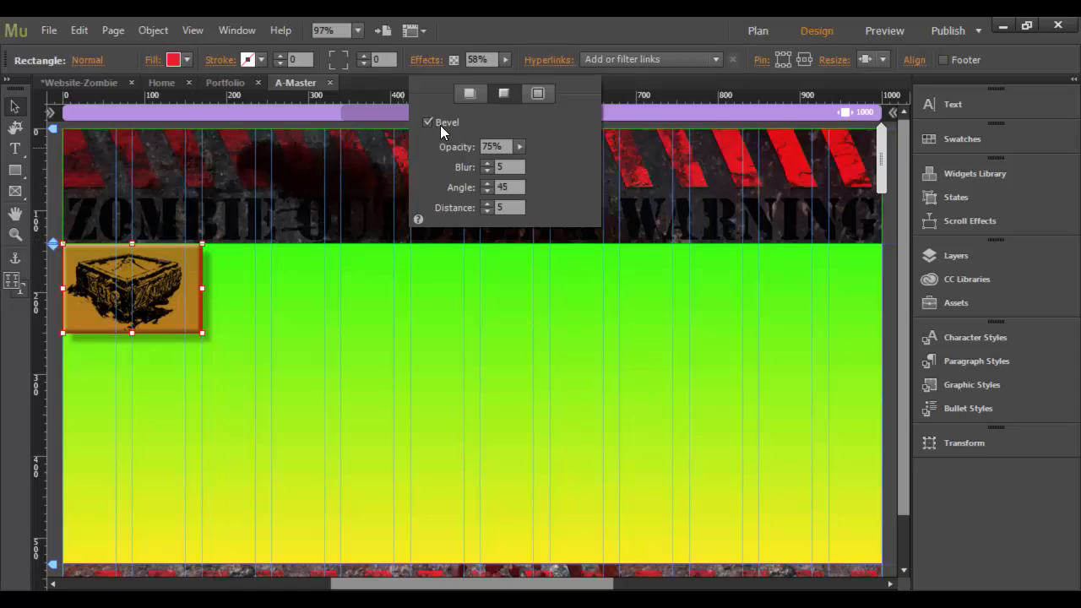
{"action": "left_click", "coordinate": [473, 94]}
{"action": "left_click", "coordinate": [426, 121]}
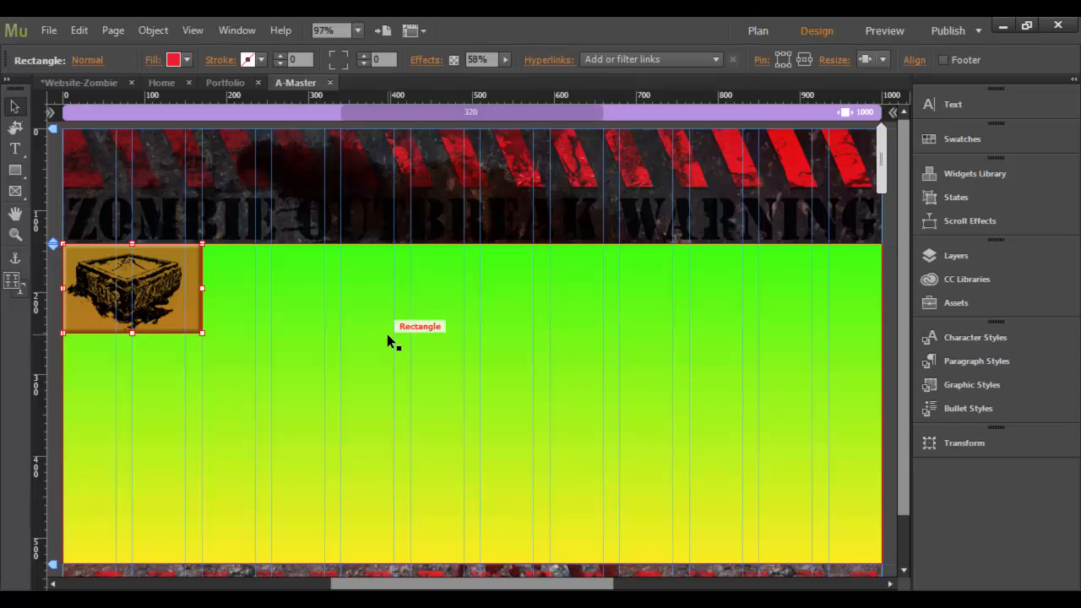
Add a glow to the large green-to-yellow gradient rectangle below the banner.
{"action": "left_click", "coordinate": [262, 466]}
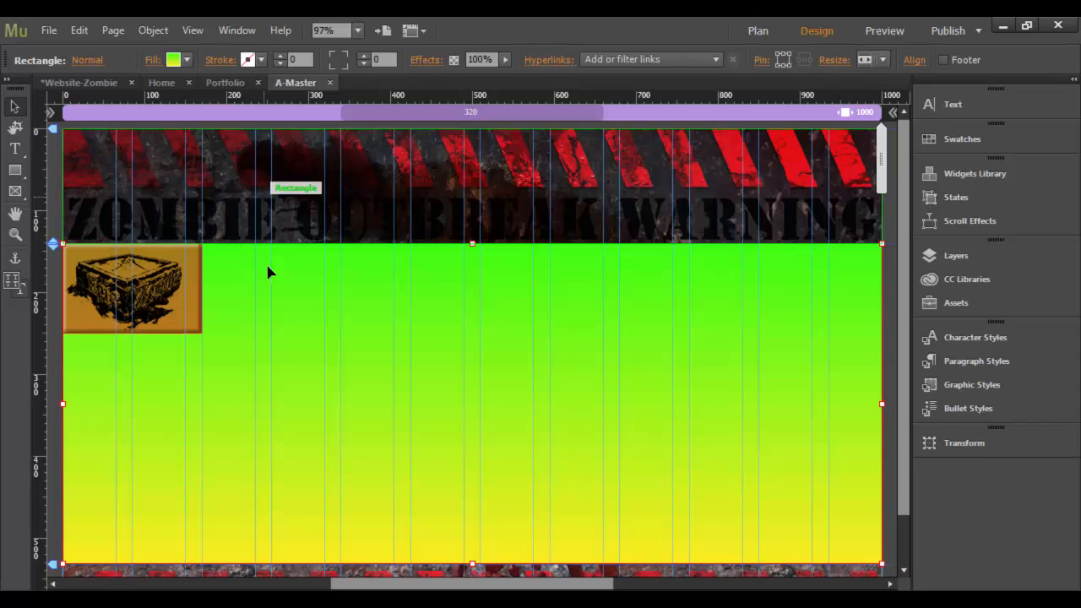
{"action": "left_click", "coordinate": [438, 63]}
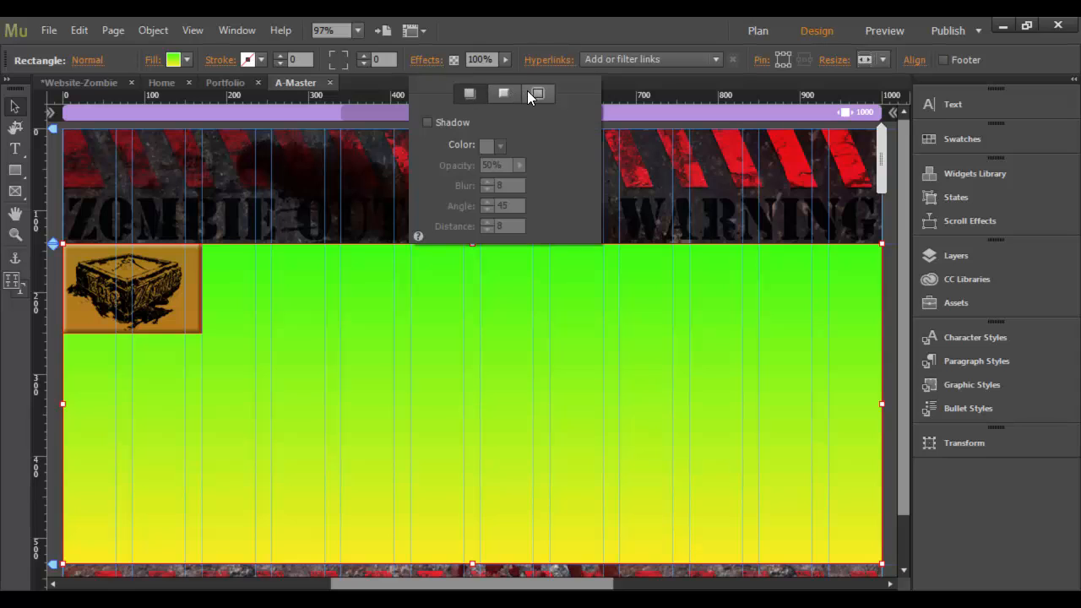
{"action": "left_click", "coordinate": [537, 93]}
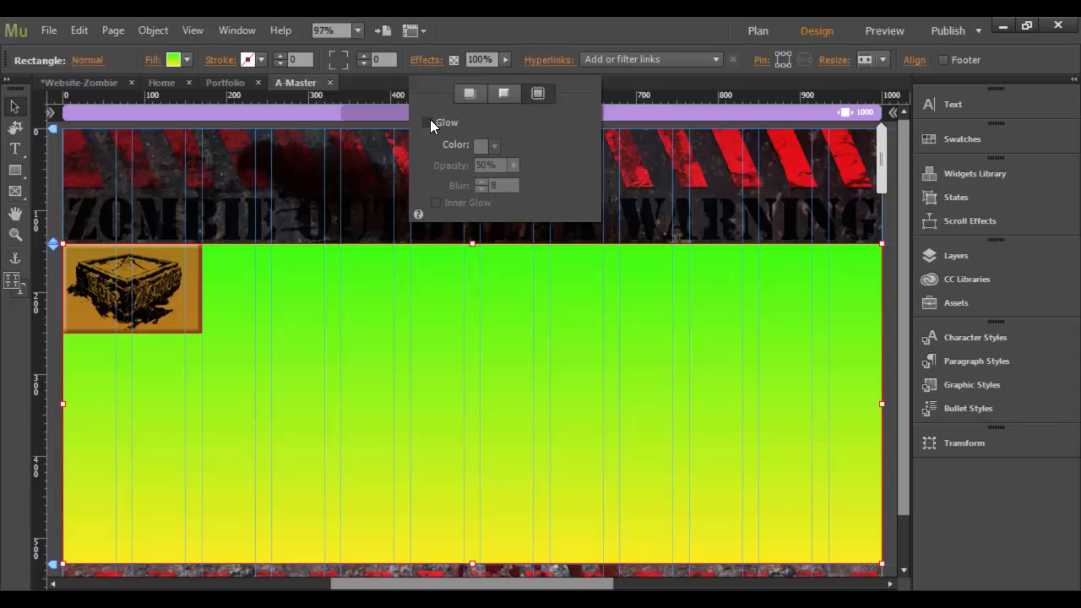
{"action": "left_click", "coordinate": [428, 122]}
{"action": "left_click", "coordinate": [502, 93]}
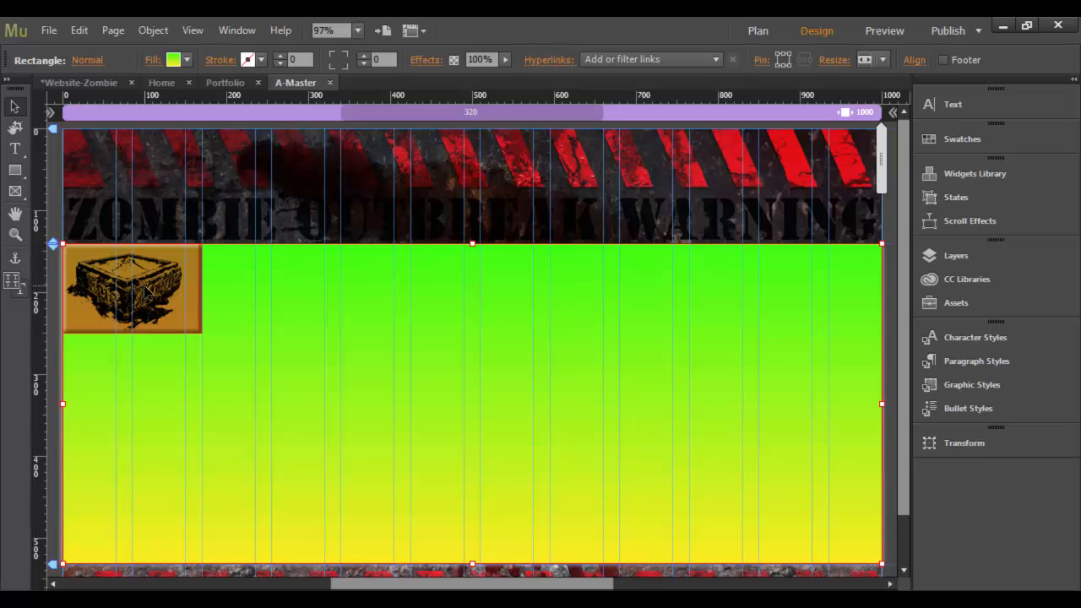
Remove the bevel from the red rectangle behind the logo.
{"action": "left_click", "coordinate": [199, 332]}
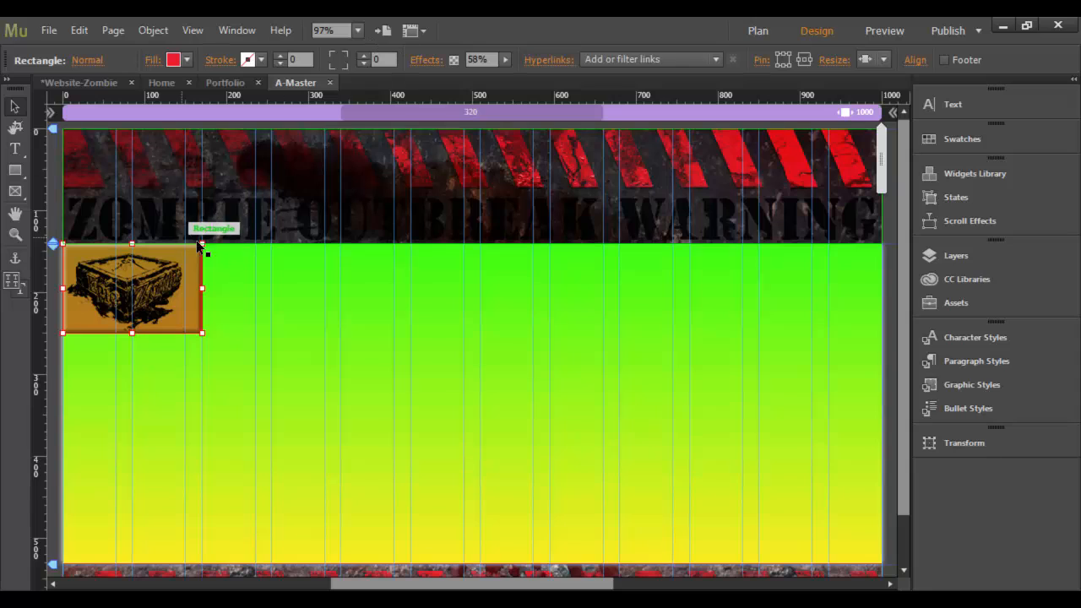
{"action": "left_click", "coordinate": [426, 60]}
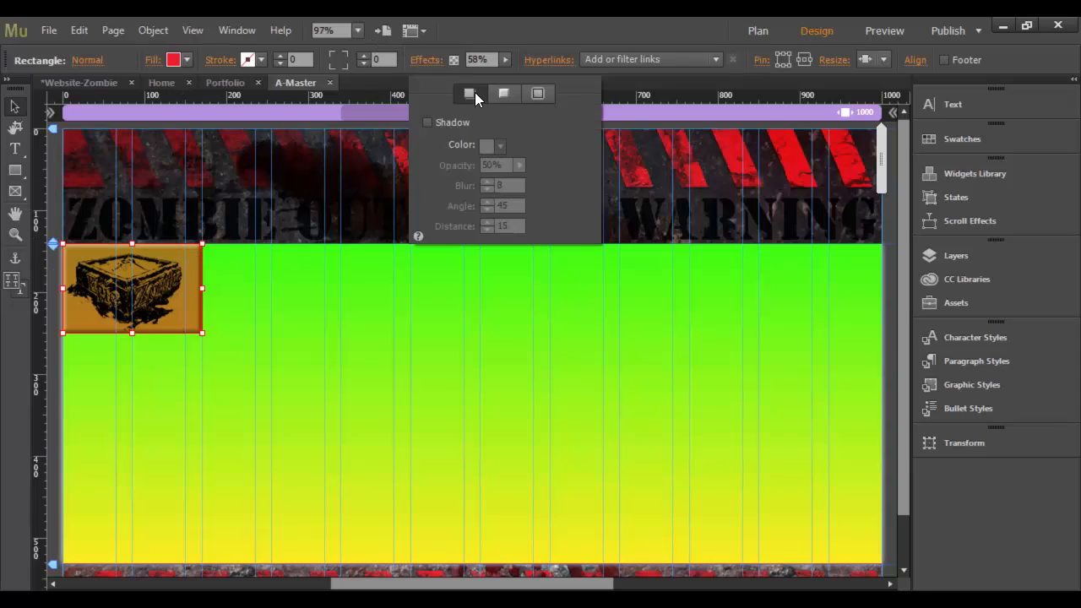
{"action": "left_click", "coordinate": [503, 93]}
{"action": "left_click", "coordinate": [428, 122]}
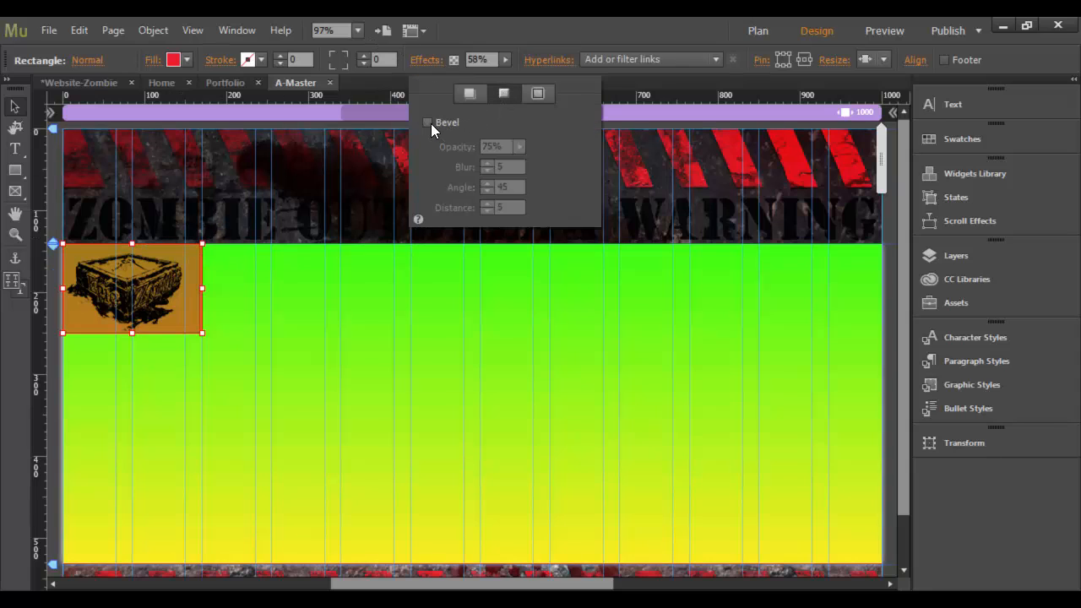
Give the red rectangle a white glow with 74% opacity and try its inner glow option.
{"action": "left_click", "coordinate": [533, 94]}
{"action": "left_click", "coordinate": [429, 123]}
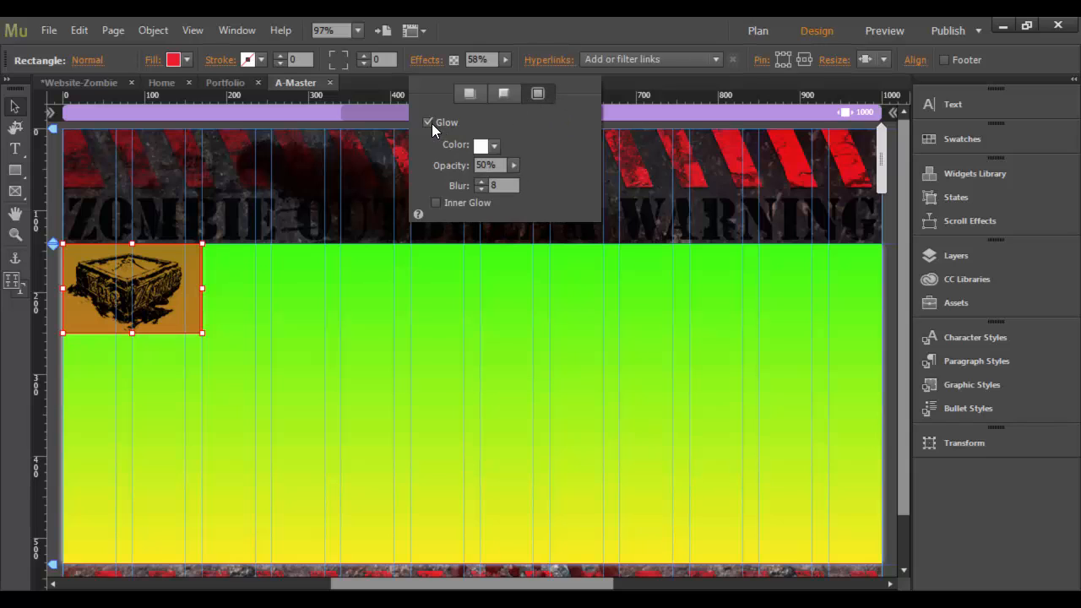
{"action": "left_click", "coordinate": [512, 166]}
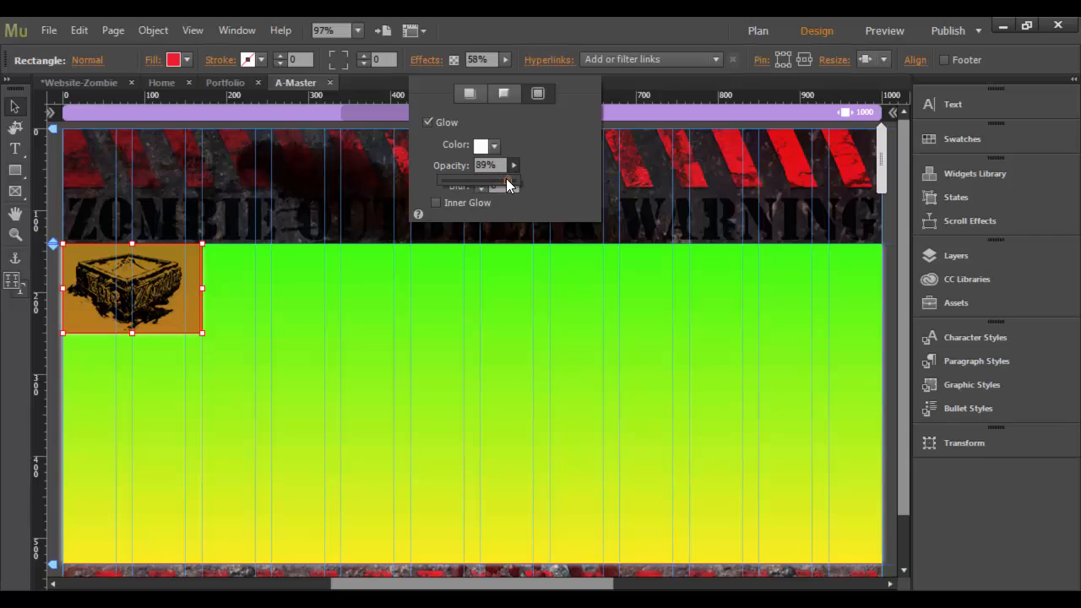
{"action": "left_click_drag", "start_coordinate": [506, 178], "coordinate": [504, 186]}
{"action": "left_click", "coordinate": [523, 189]}
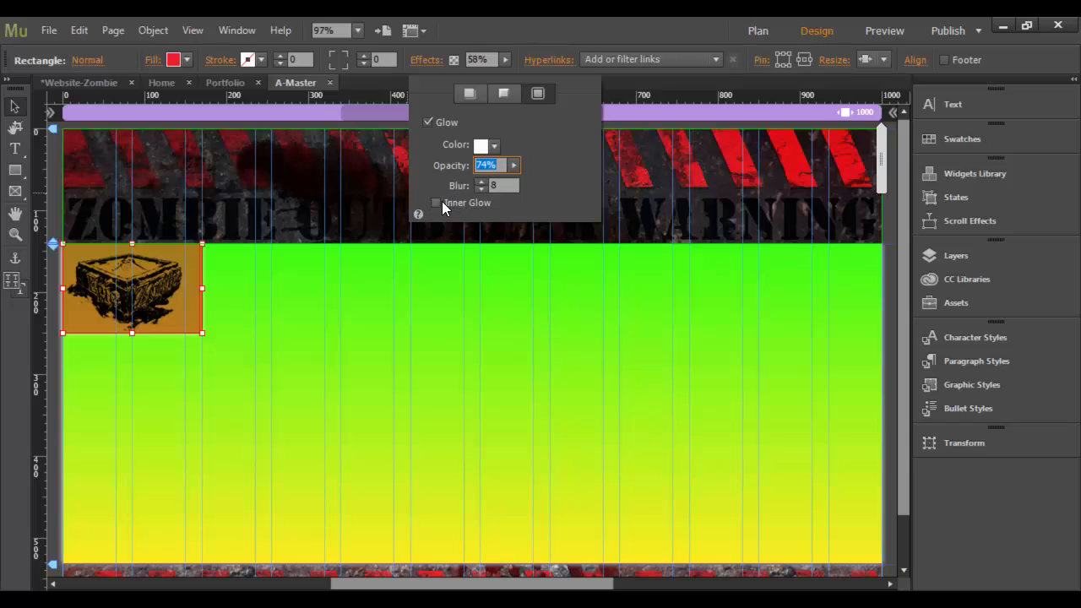
{"action": "left_click", "coordinate": [437, 203]}
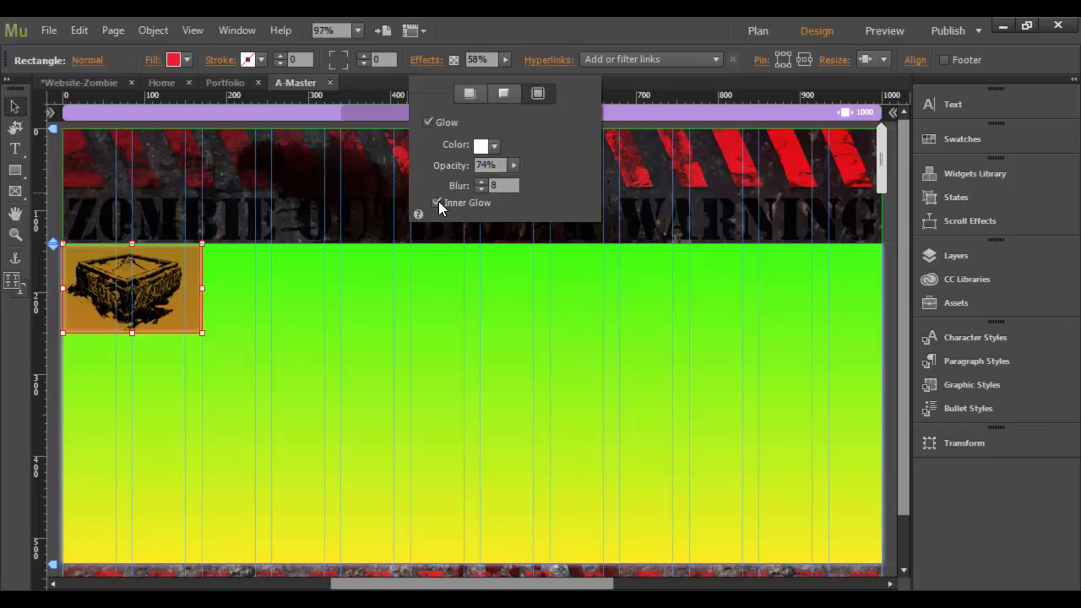
{"action": "left_click", "coordinate": [503, 92]}
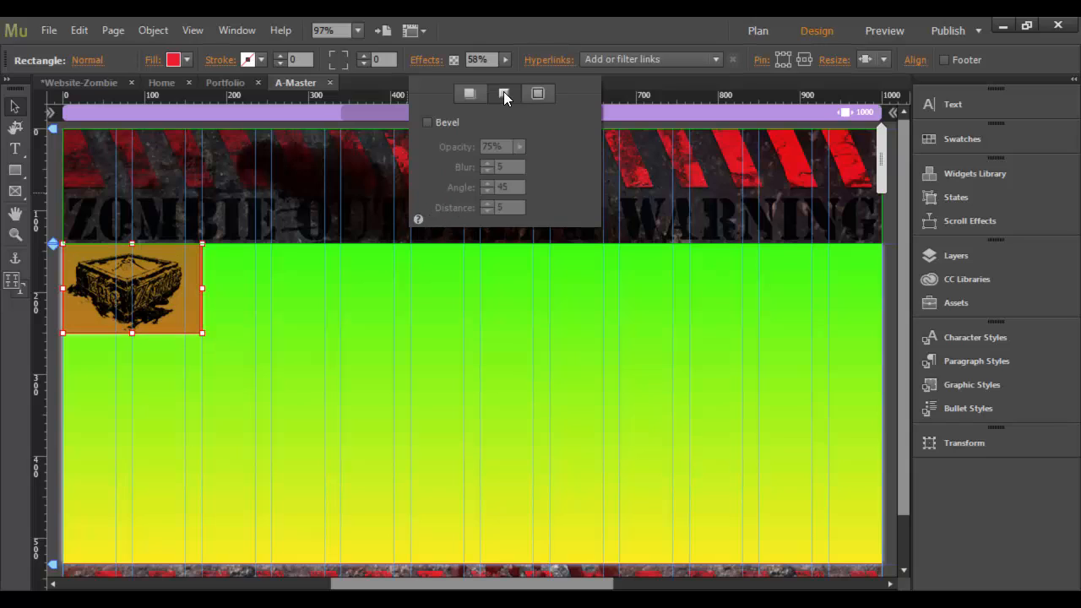
{"action": "left_click", "coordinate": [473, 93]}
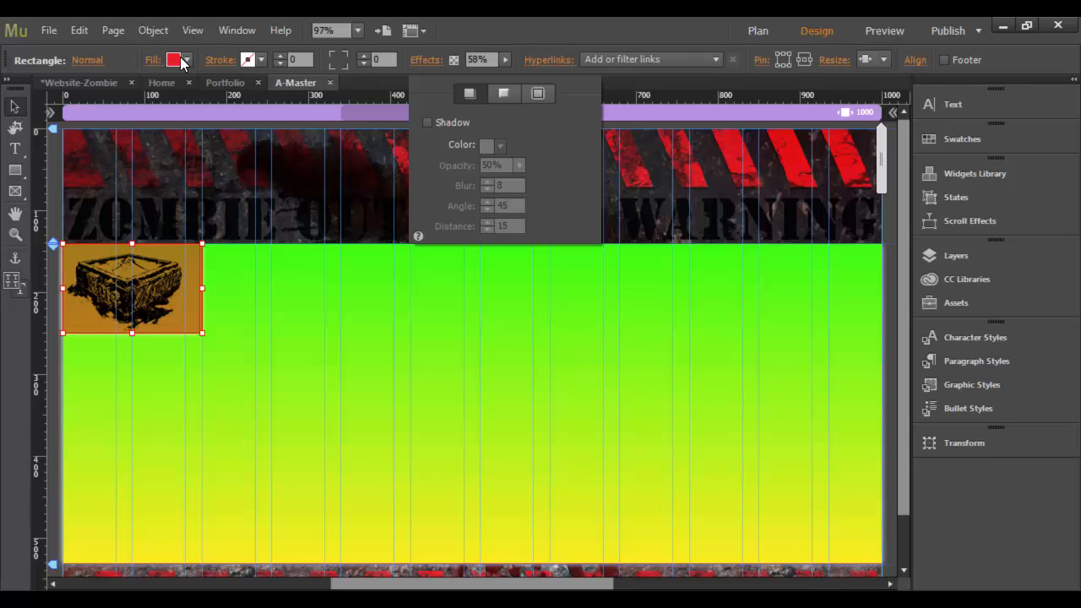
Raise the red rectangle's overall opacity to 100%.
{"action": "left_click", "coordinate": [506, 60]}
{"action": "left_click", "coordinate": [506, 63]}
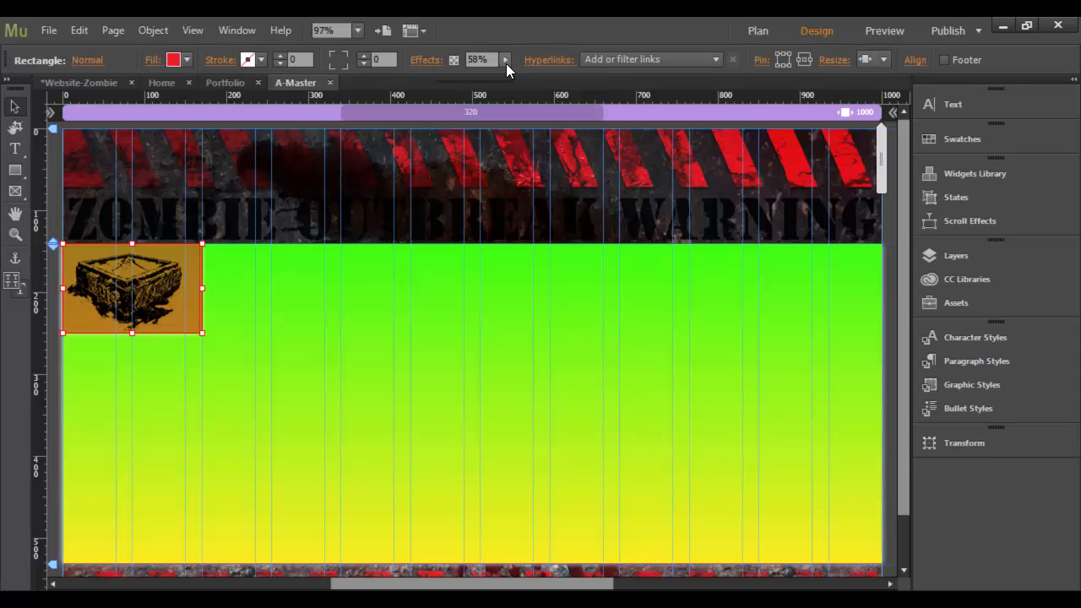
{"action": "left_click_drag", "start_coordinate": [481, 72], "coordinate": [520, 77]}
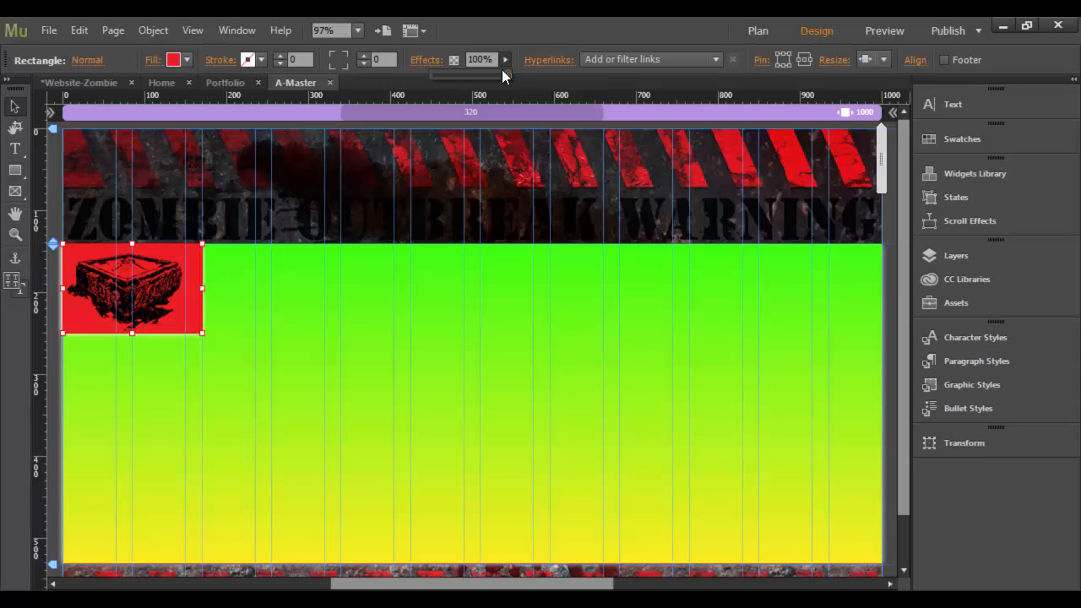